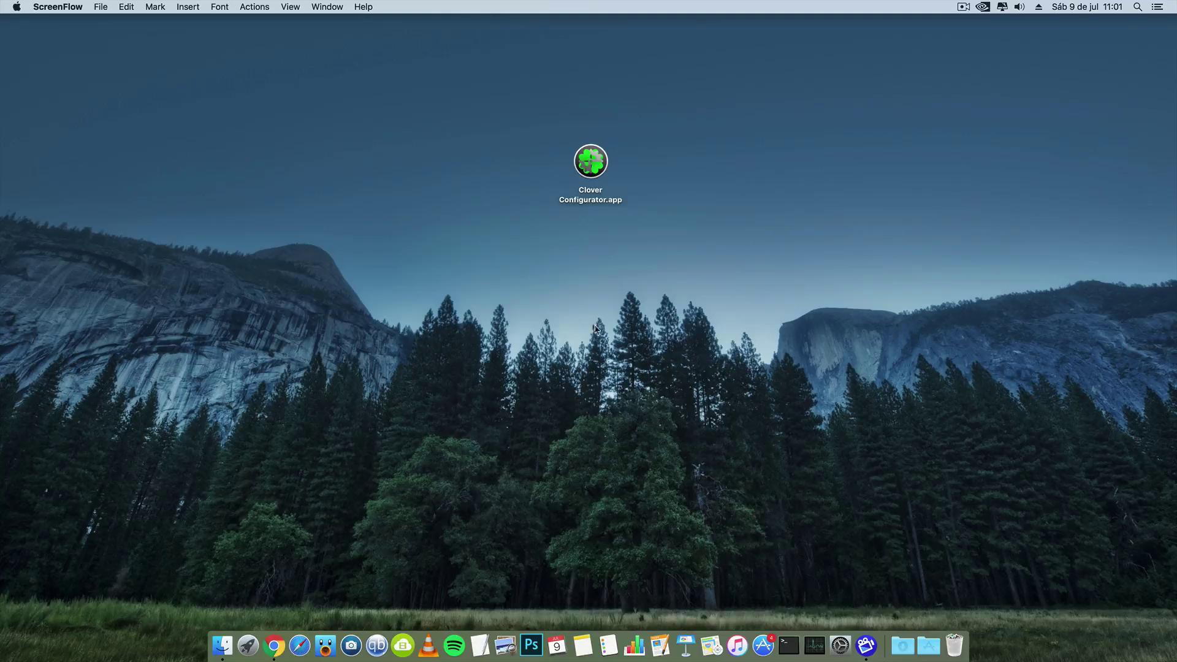
# - Launch Clover Configurator from the desktop and decline its offer to mount the EFI partition
pyautogui.doubleClick(592, 177)
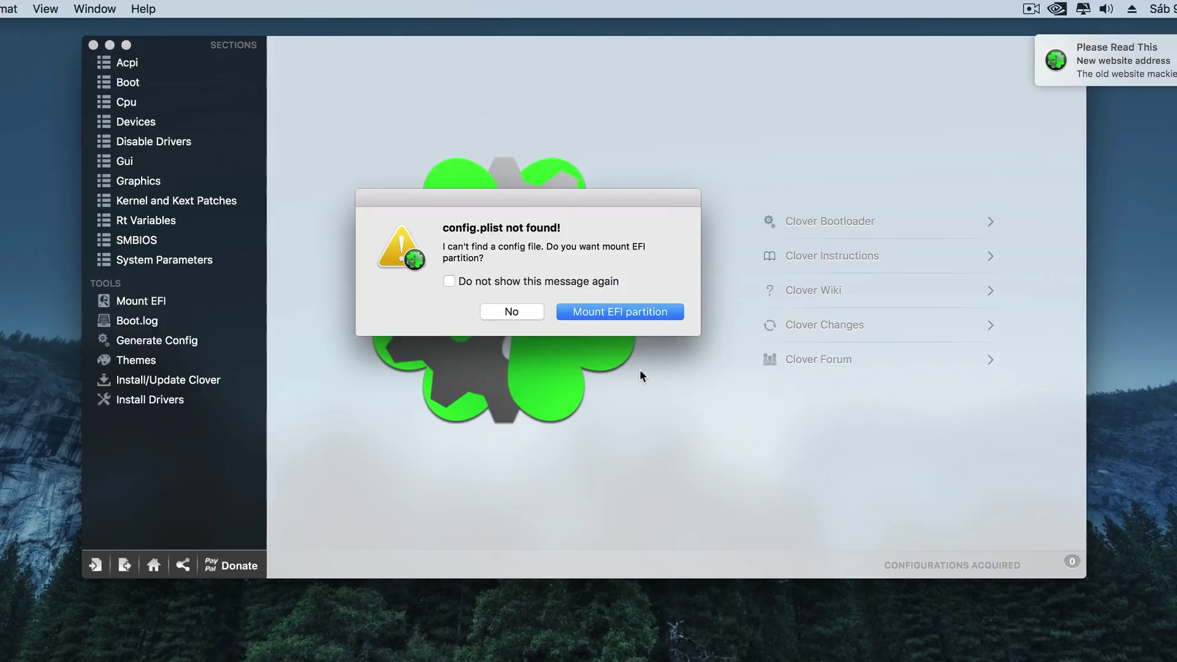
pyautogui.moveTo(443, 227); pyautogui.dragTo(504, 229)
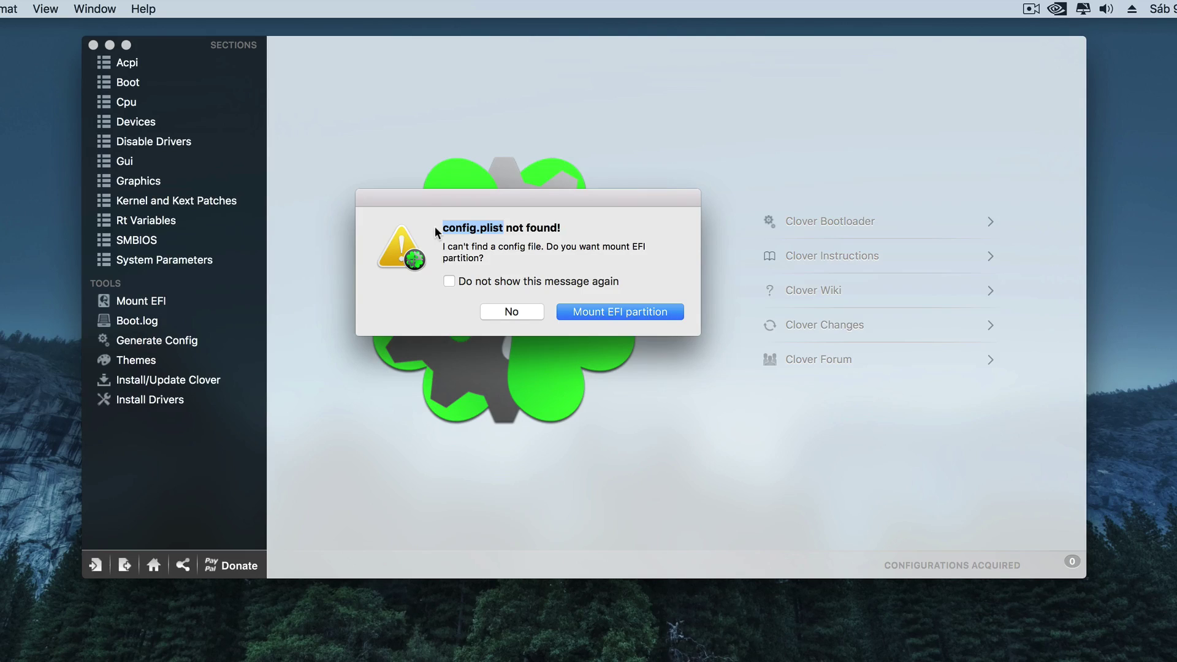
pyautogui.click(457, 224)
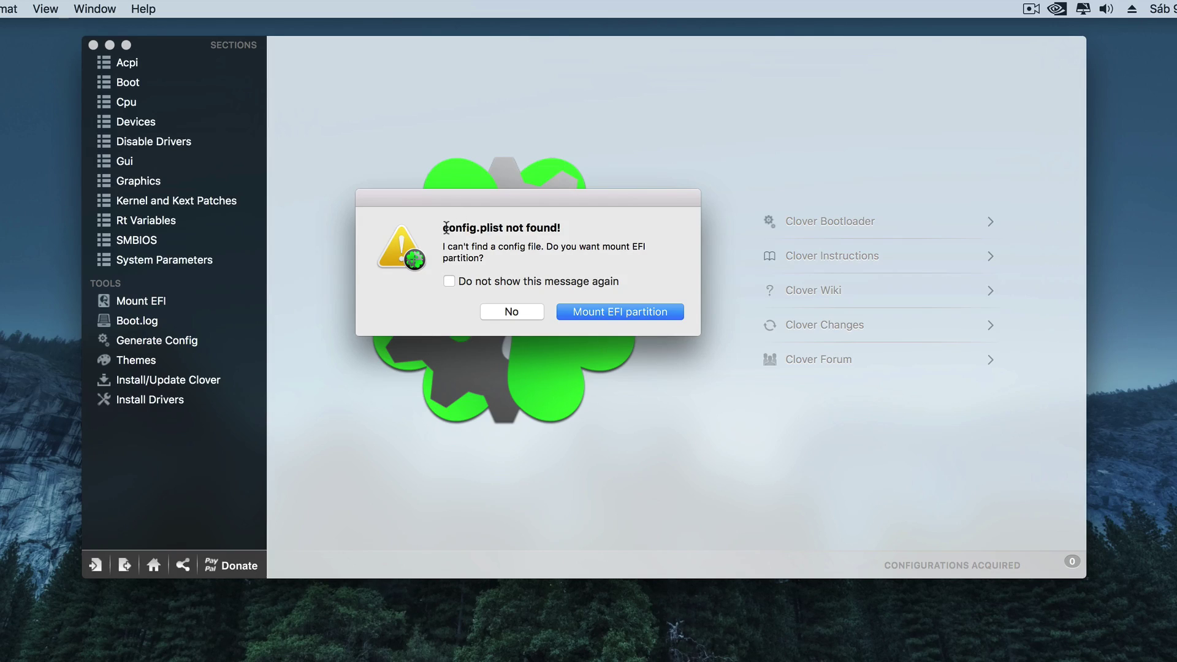
pyautogui.doubleClick(639, 246)
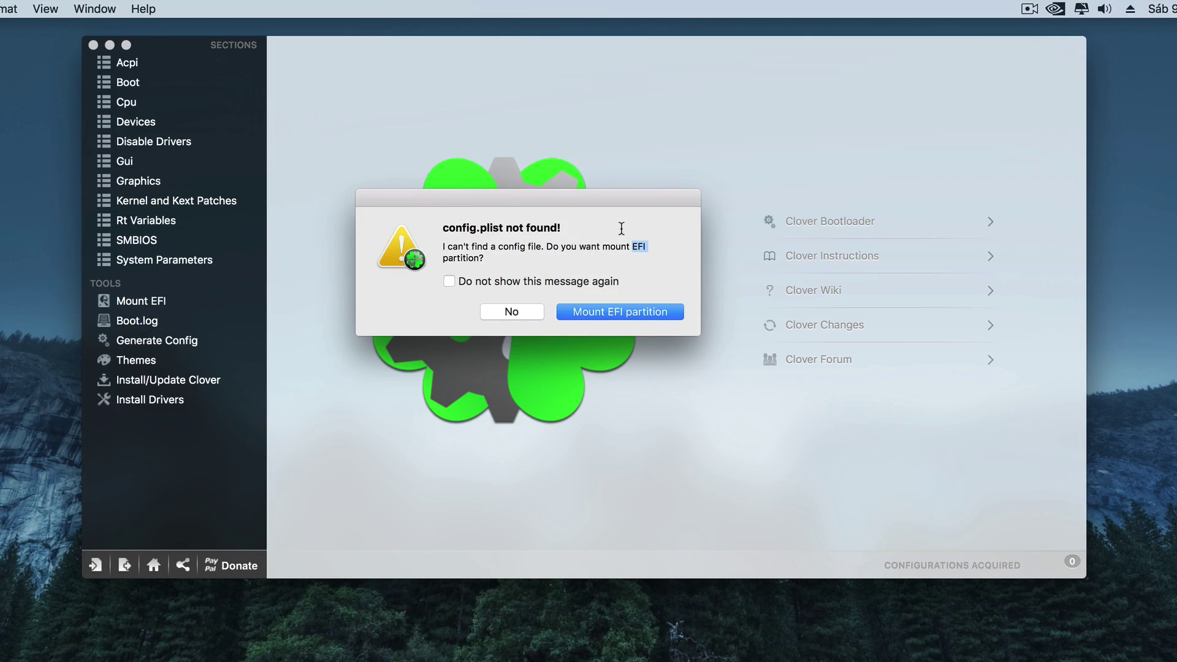
pyautogui.click(511, 313)
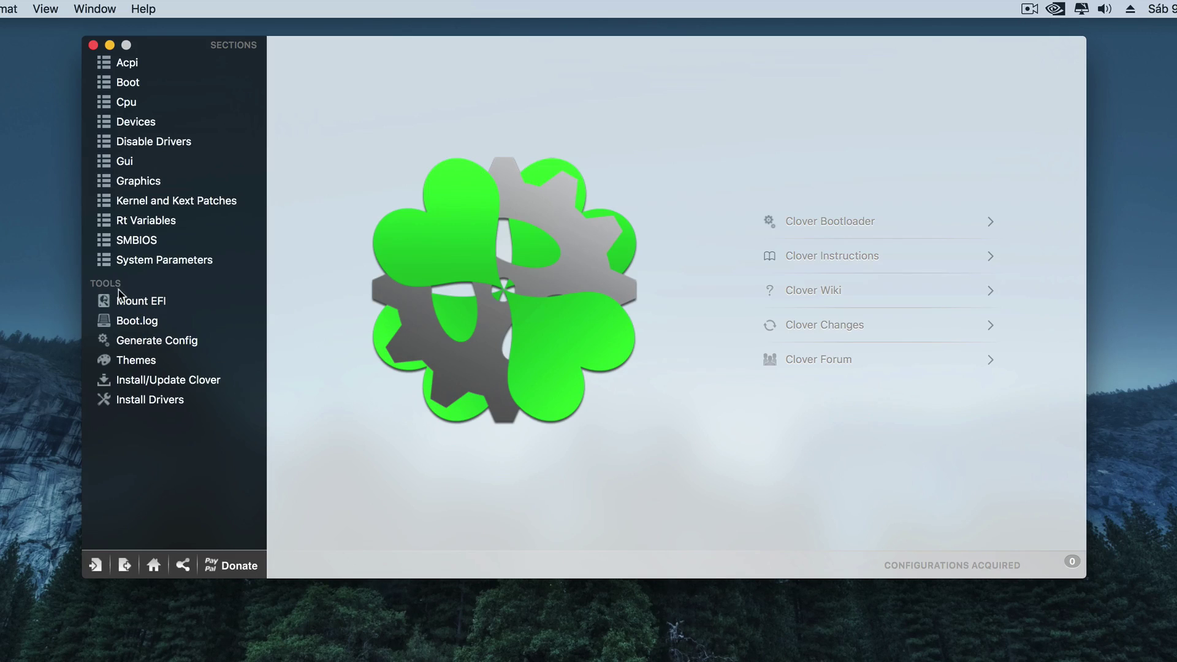
# - Check the partition scheme in the Mount EFI tool and examine the EFI and OS X partition entries on disk0
pyautogui.click(138, 304)
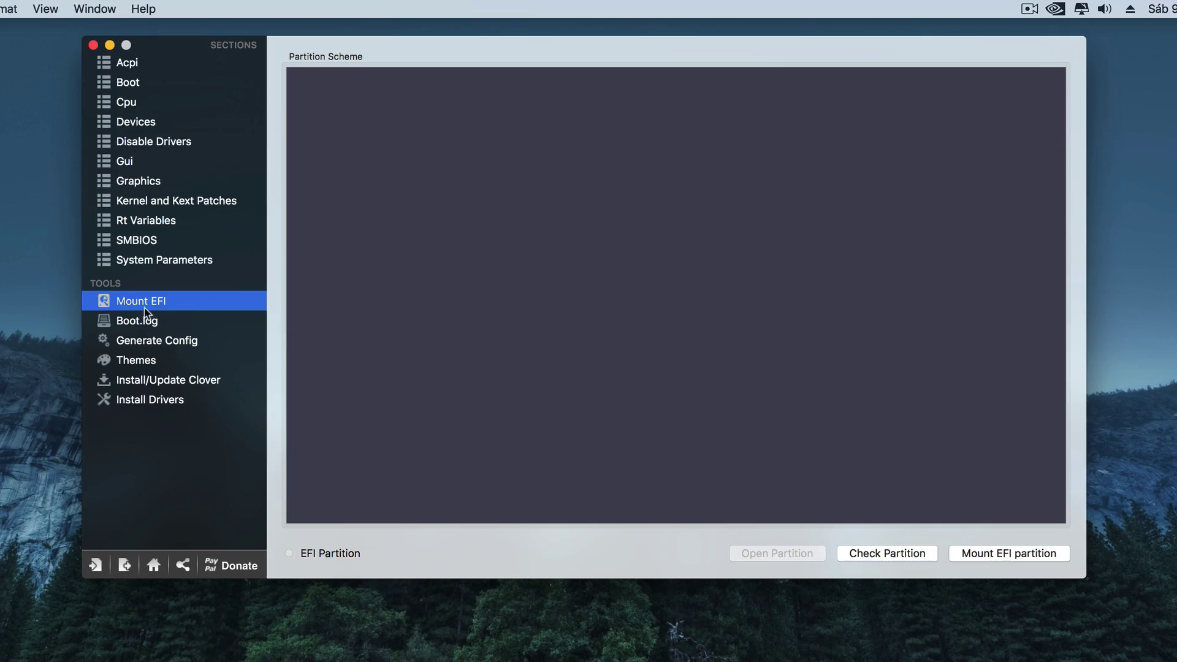
pyautogui.click(874, 556)
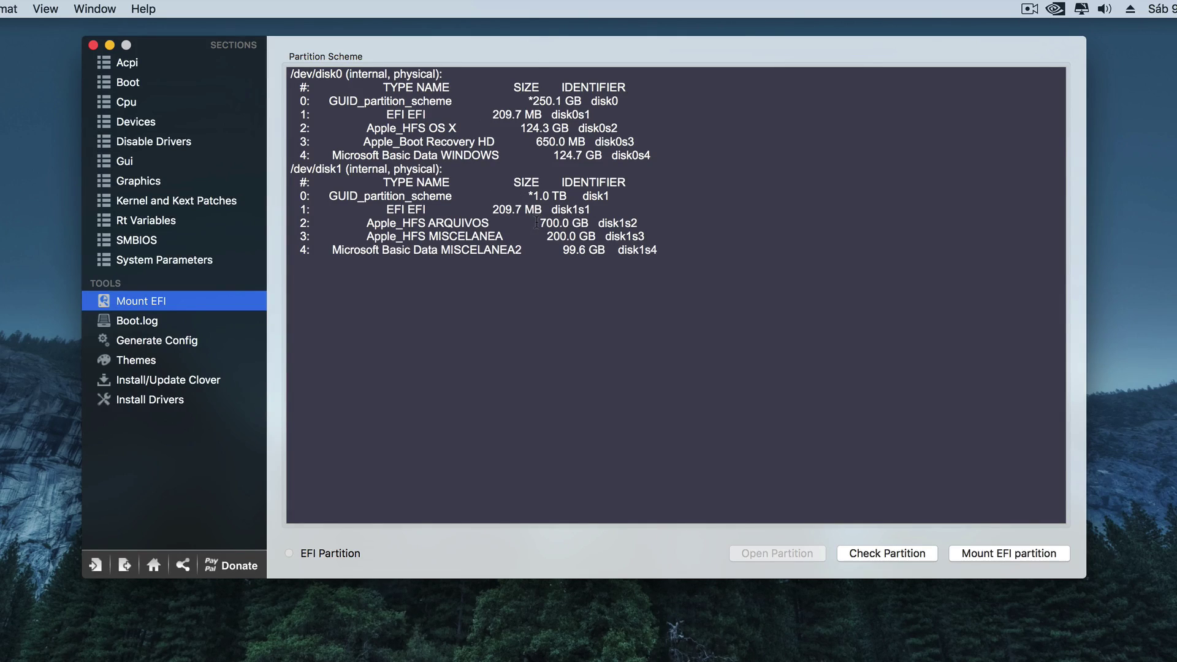
pyautogui.moveTo(429, 128); pyautogui.dragTo(614, 129)
pyautogui.moveTo(394, 115); pyautogui.dragTo(404, 115)
pyautogui.click(592, 100)
pyautogui.moveTo(592, 100)
pyautogui.mouseDown()
pyautogui.moveTo(617, 100)
pyautogui.moveTo(590, 114)
pyautogui.mouseUp()
pyautogui.click(587, 114)
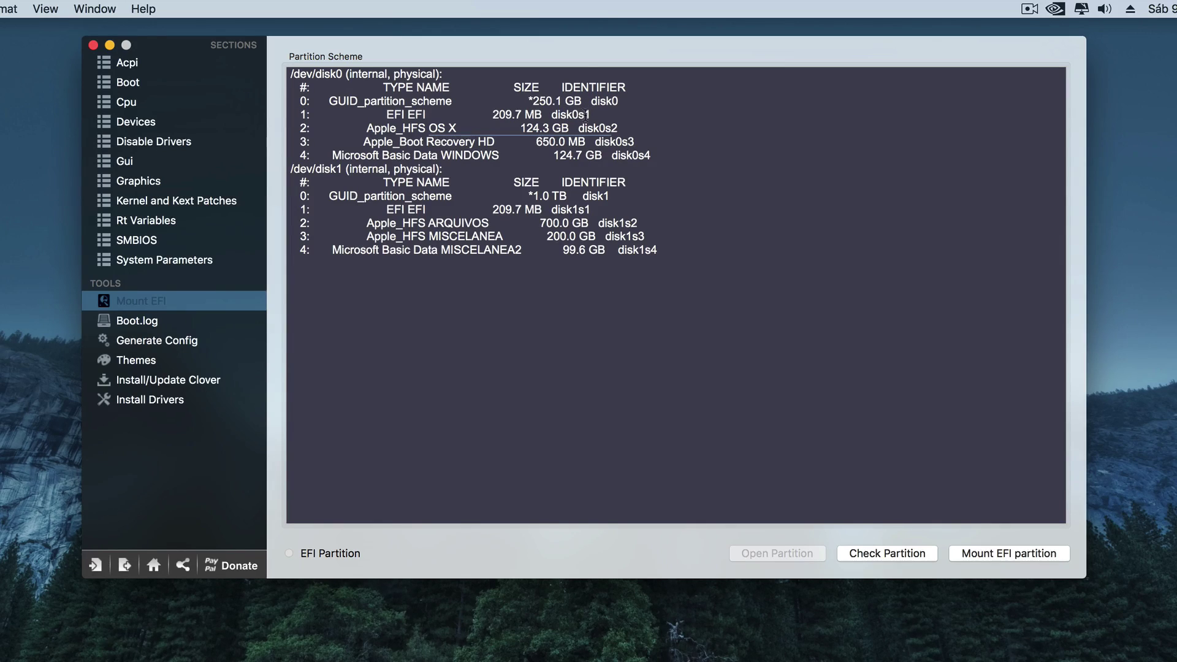
# - Mount the EFI partition disk0s1 of the boot disk
pyautogui.click(1005, 553)
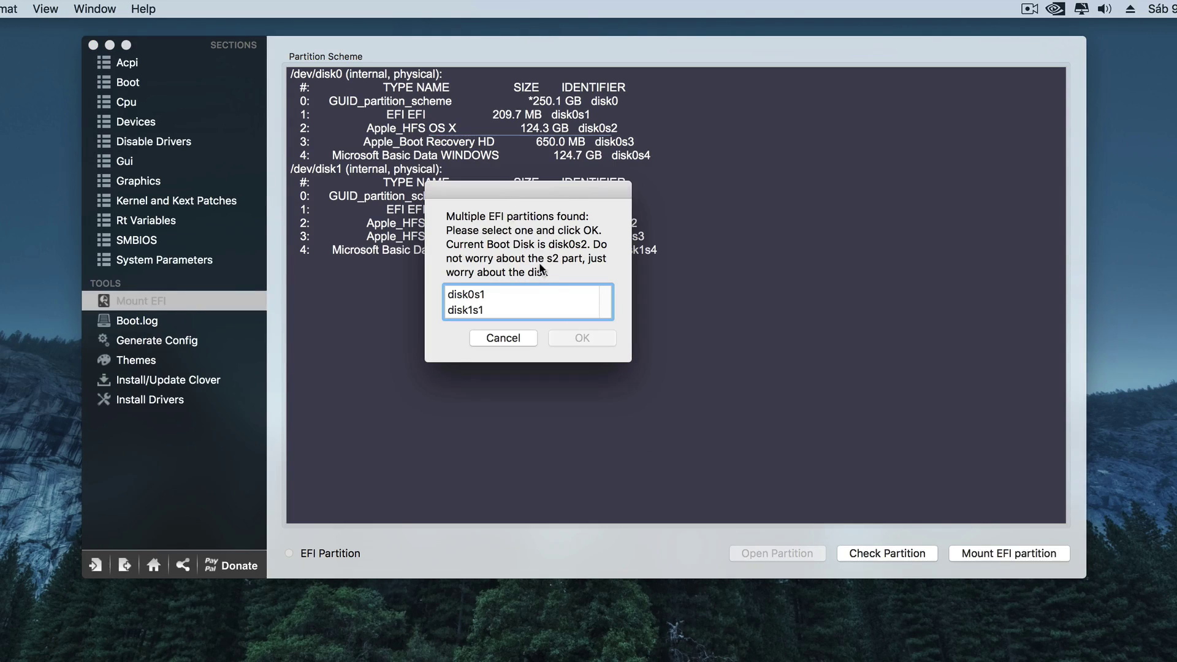
pyautogui.click(484, 296)
pyautogui.click(604, 341)
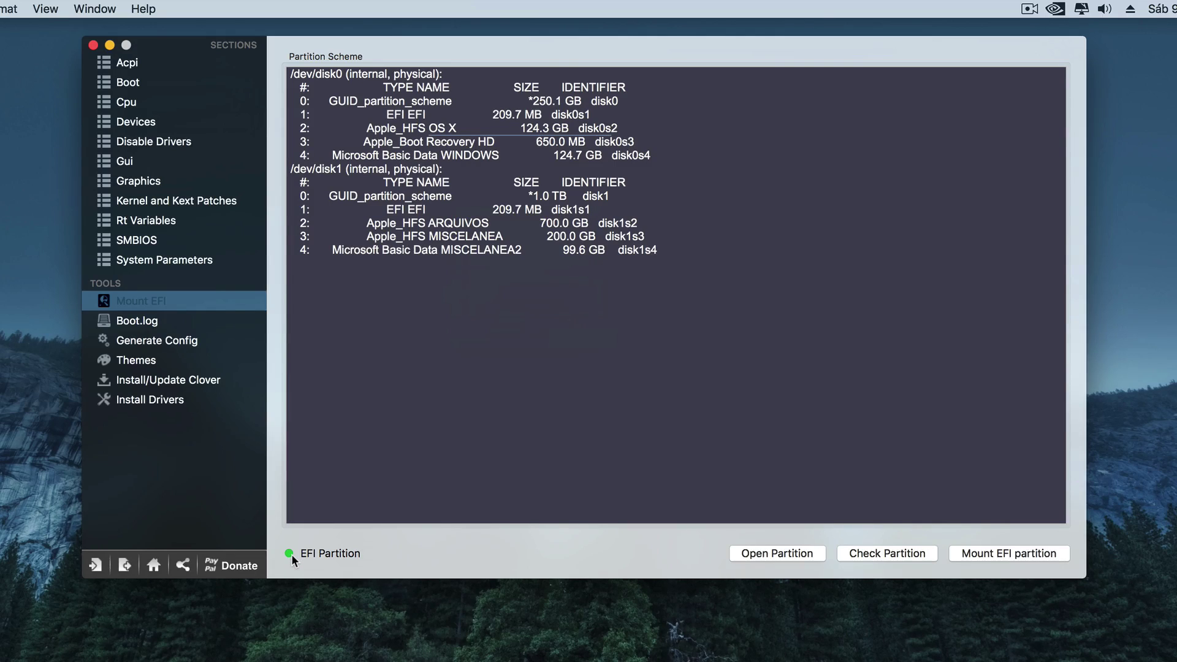
# - Open the mounted EFI partition, ignore the low disk space notice, and go to the EFI/CLOVER folder
pyautogui.click(774, 556)
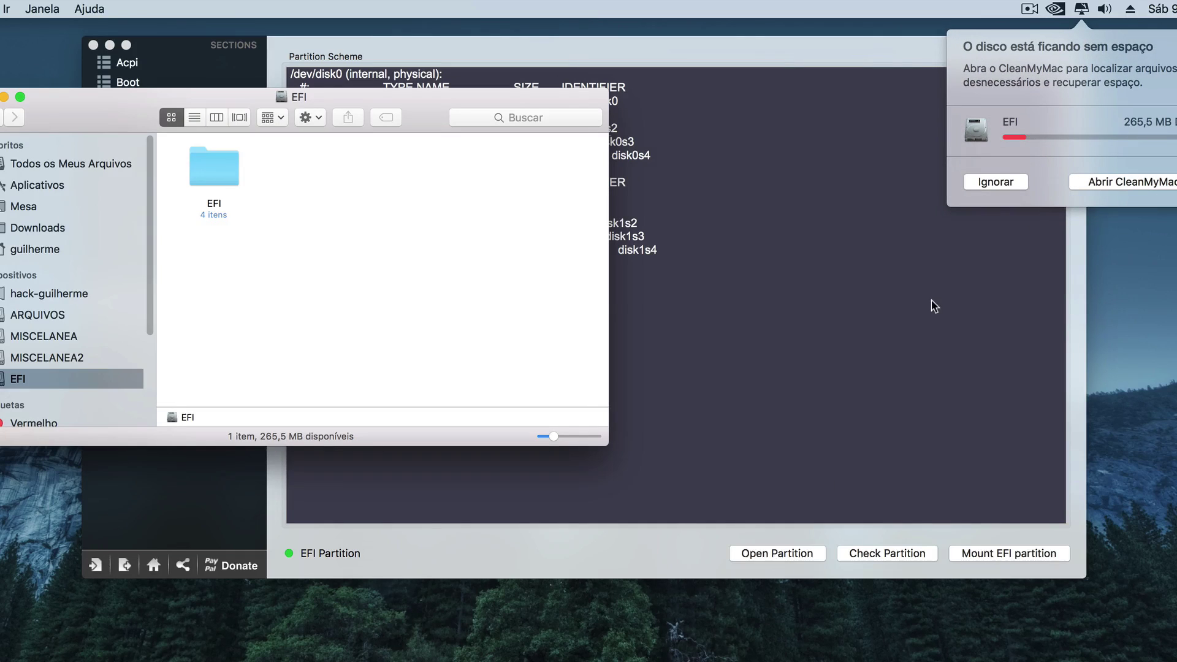
pyautogui.click(994, 181)
pyautogui.moveTo(436, 116); pyautogui.dragTo(649, 204)
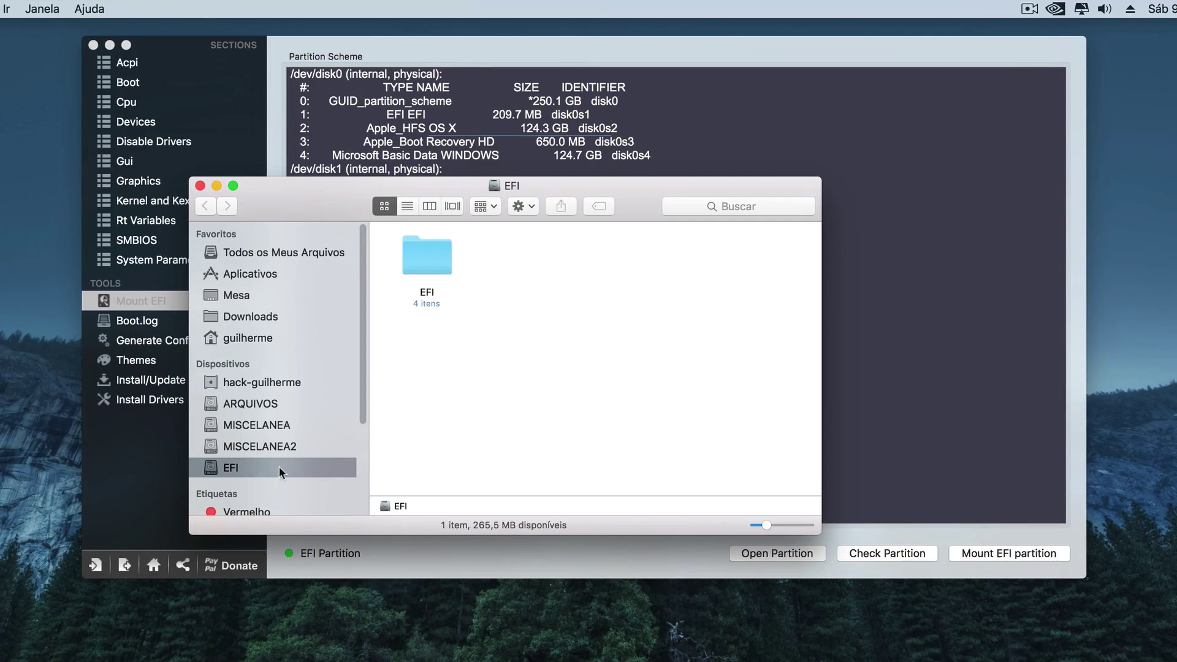
pyautogui.doubleClick(435, 265)
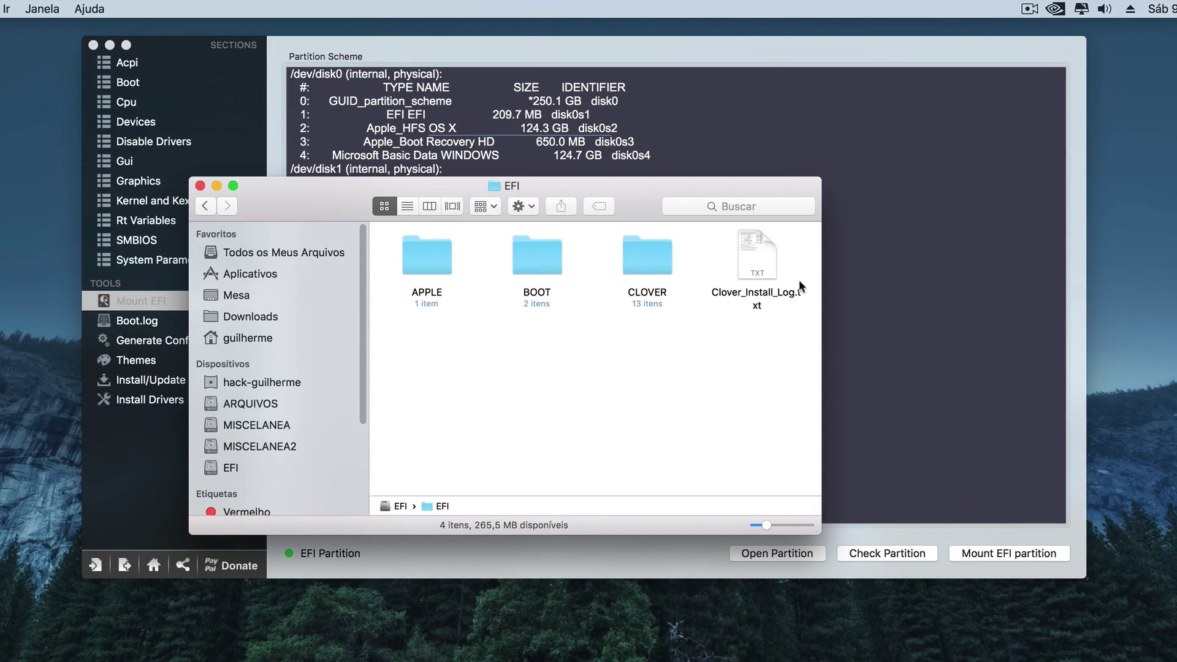
pyautogui.doubleClick(654, 255)
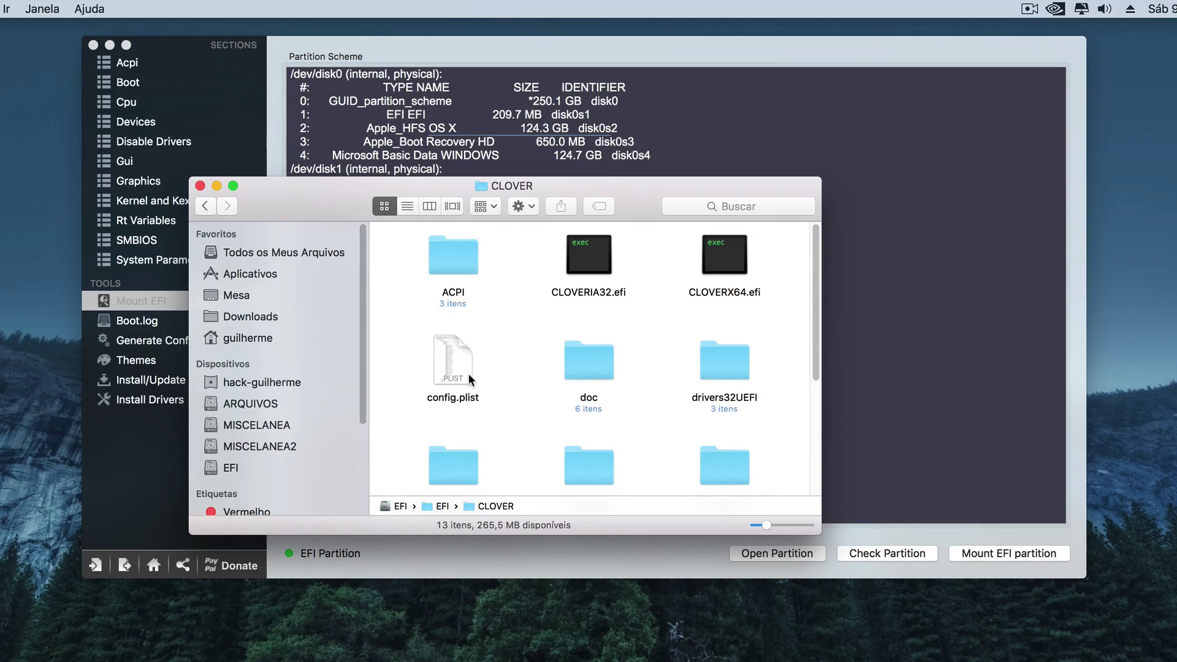
# - Preview config.plist in the CLOVER folder, read through its keys, and close the folder window
pyautogui.click(445, 399)
pyautogui.press('space')
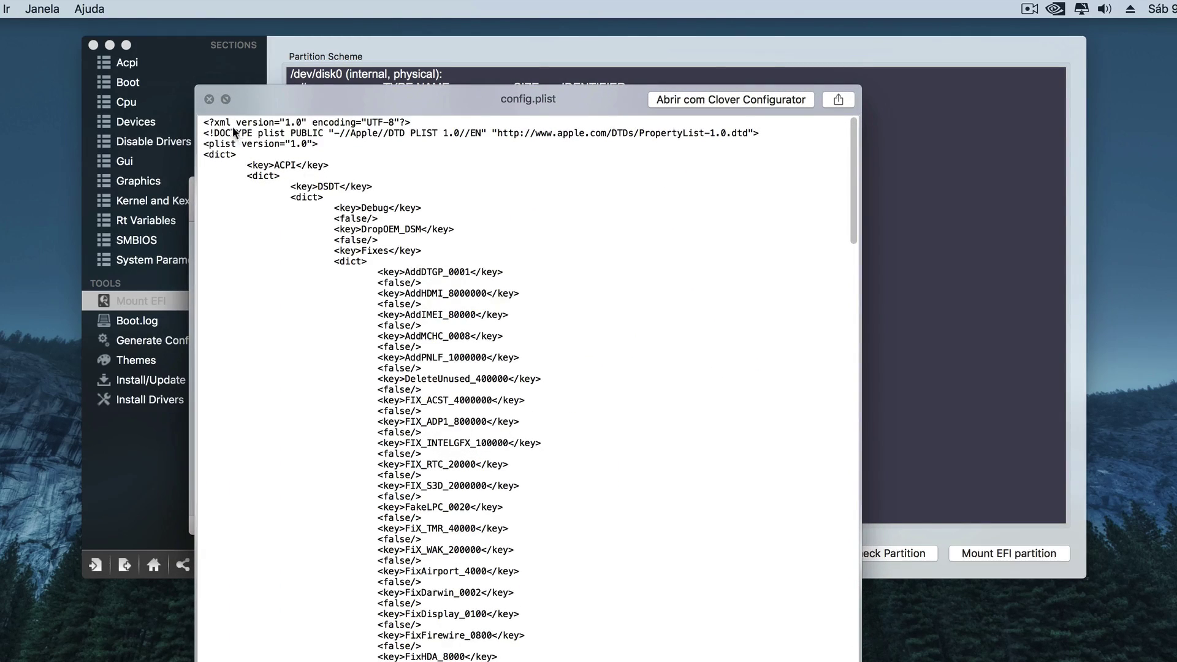
pyautogui.scroll(-3, 486, 314)
pyautogui.scroll(-5, 515, 307)
pyautogui.scroll(-15, 524, 305)
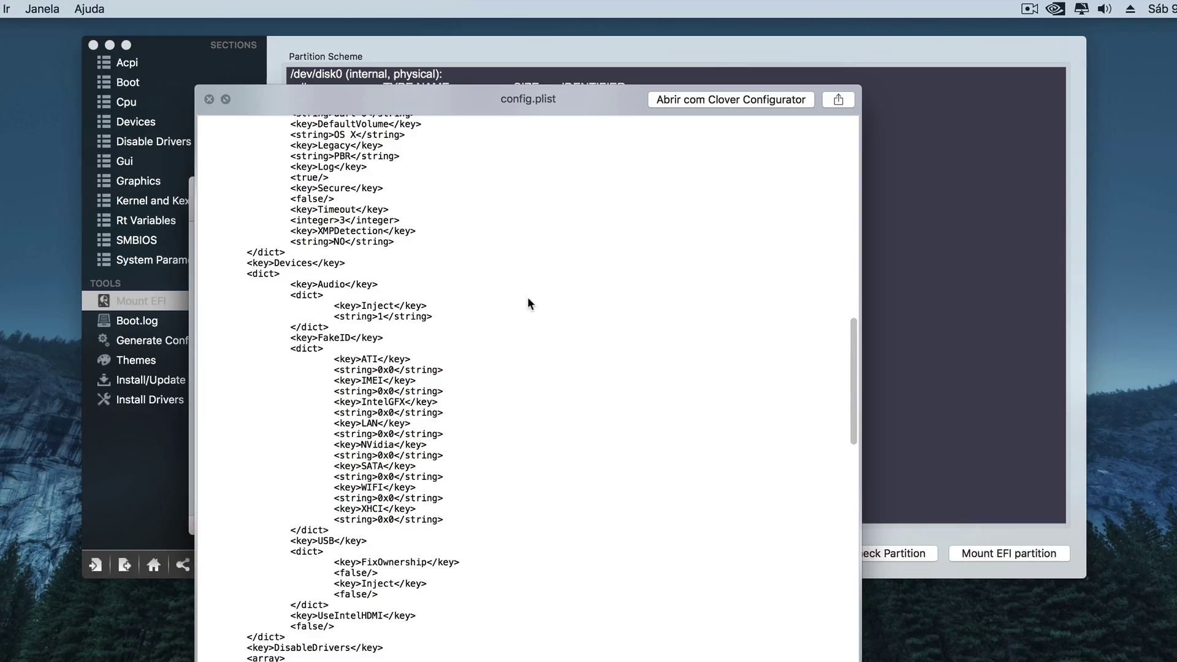
pyautogui.scroll(-20, 529, 299)
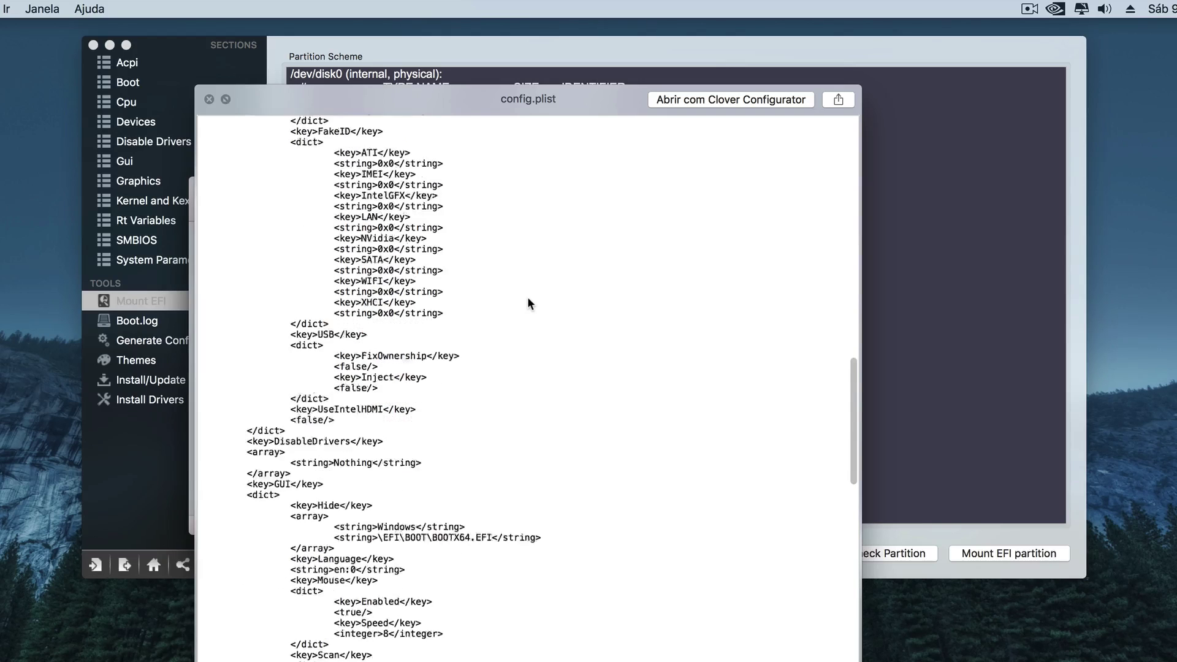
pyautogui.scroll(-5, 528, 301)
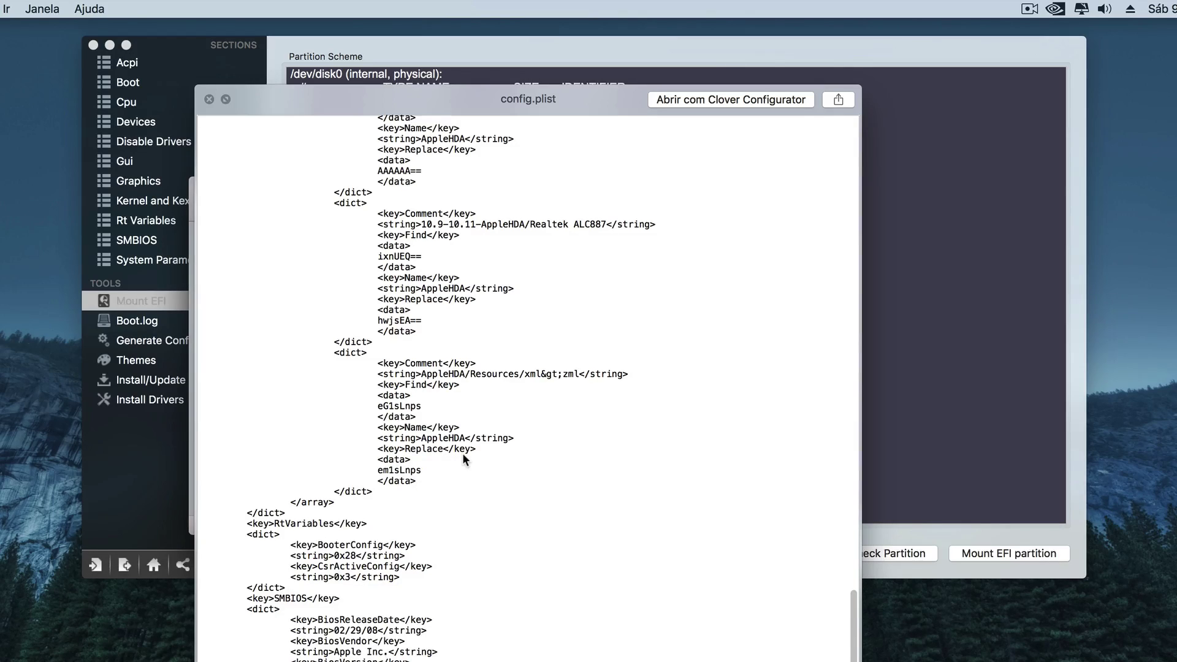
pyautogui.scroll(-5, 463, 454)
pyautogui.scroll(20, 462, 452)
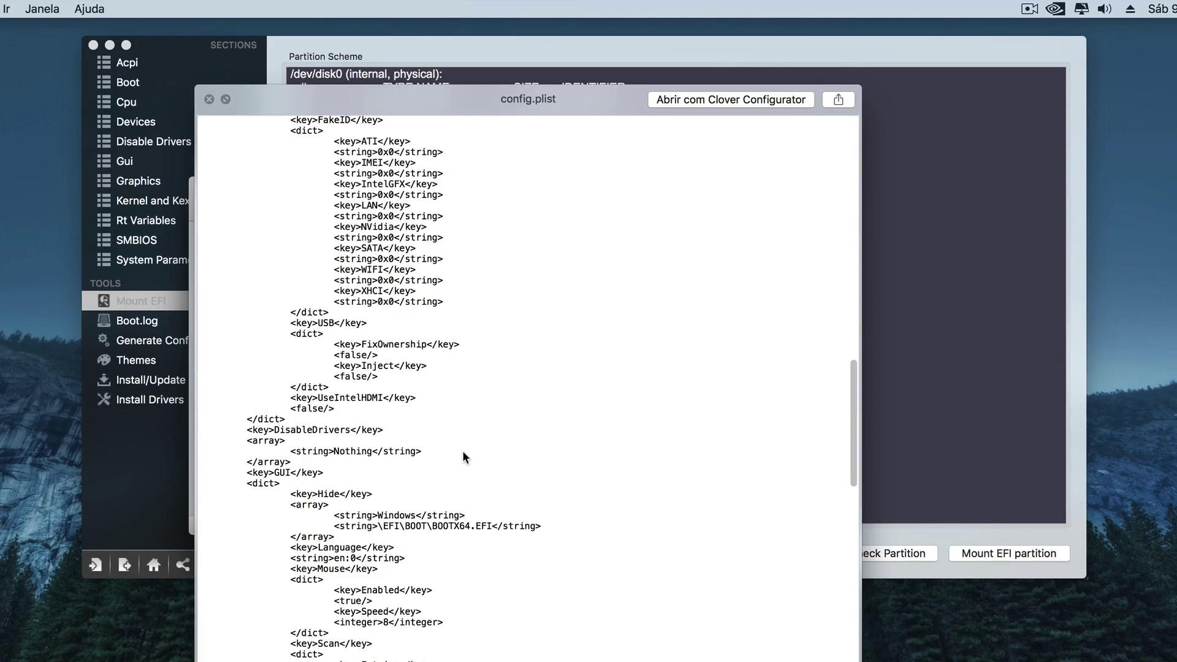
pyautogui.press('space')
pyautogui.click(477, 442)
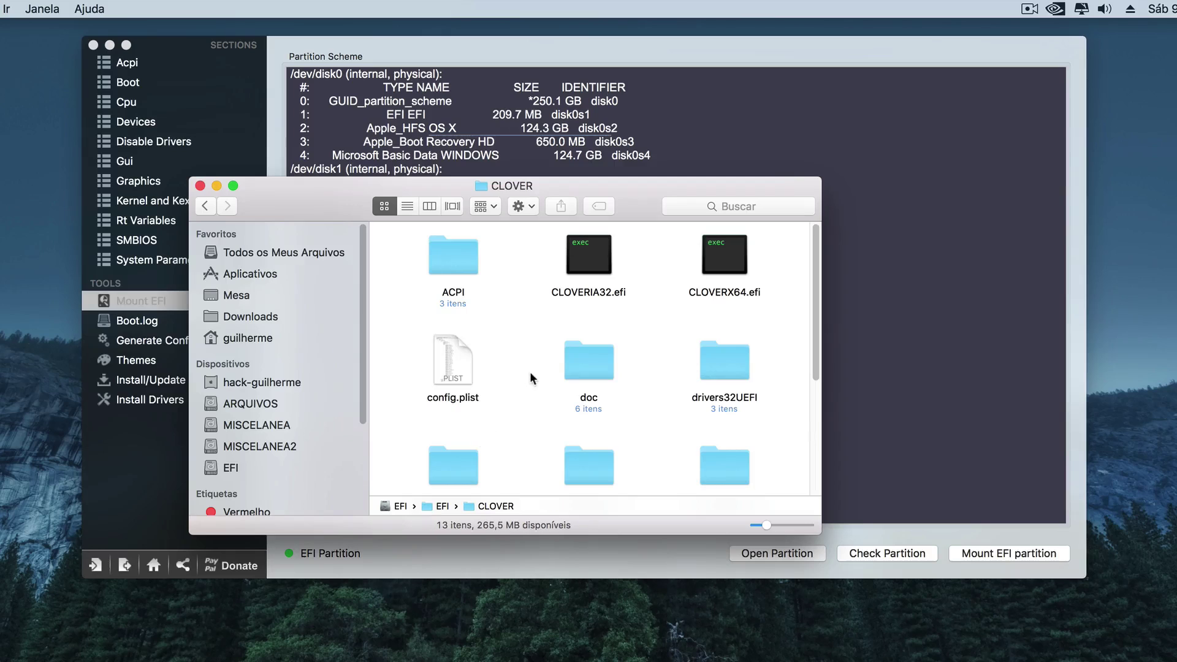
pyautogui.click(200, 185)
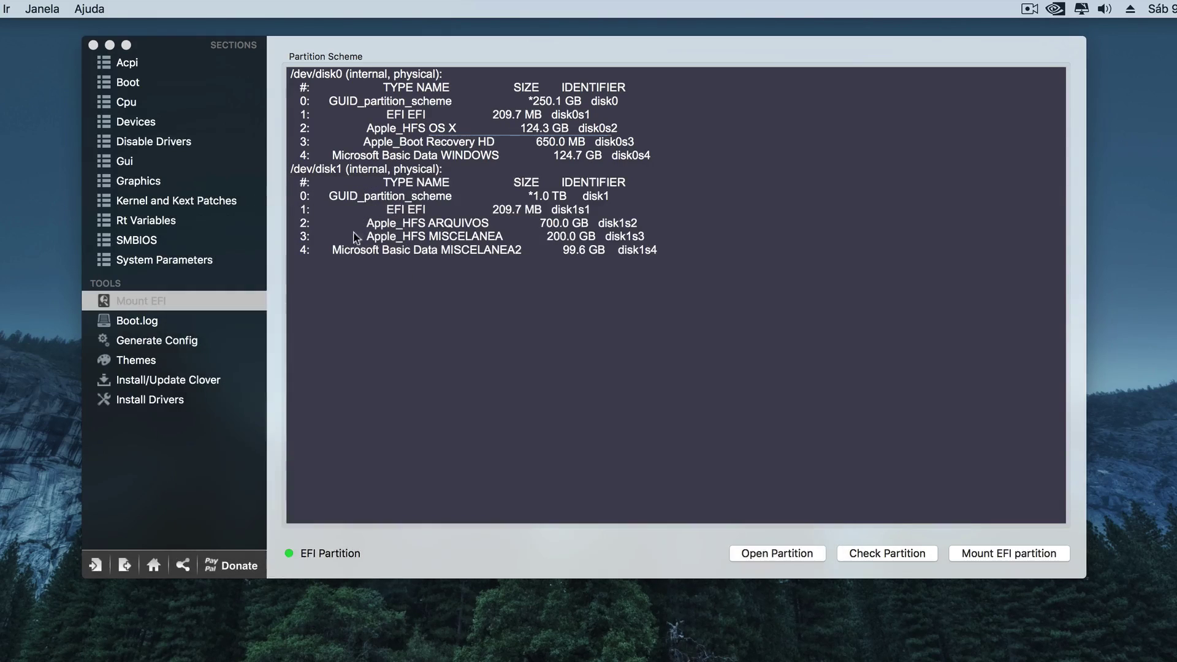
# - Import config.plist from the EFI partition's EFI/CLOVER folder into Clover Configurator
pyautogui.click(504, 545)
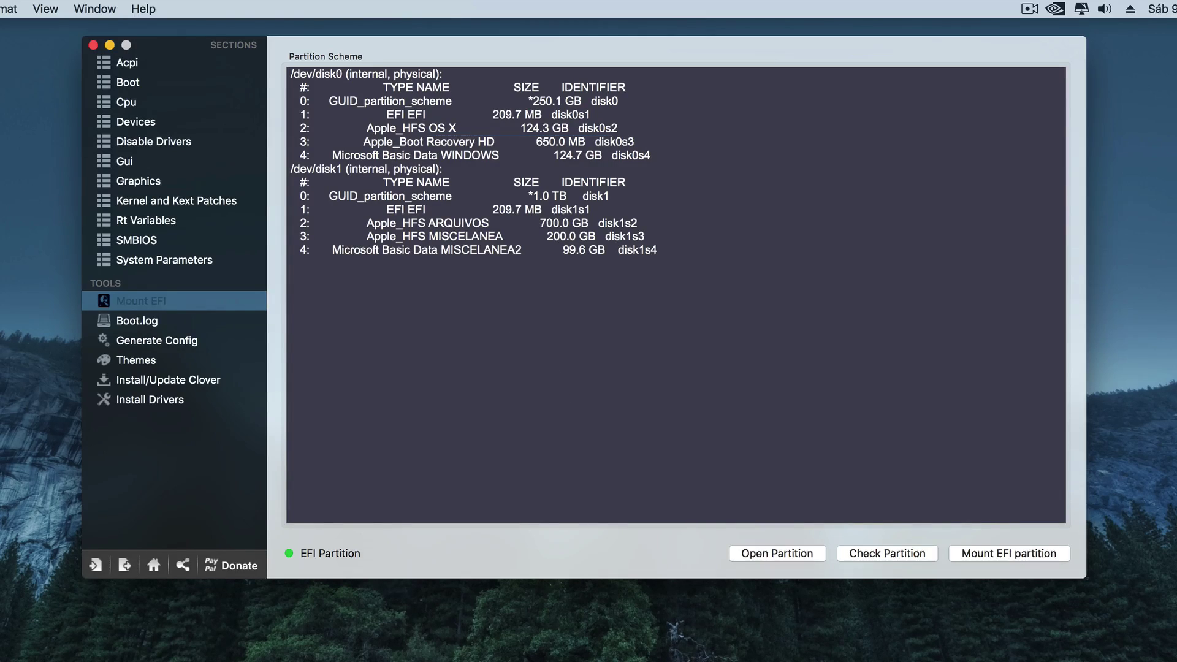
pyautogui.click(0, 8)
pyautogui.click(0, 45)
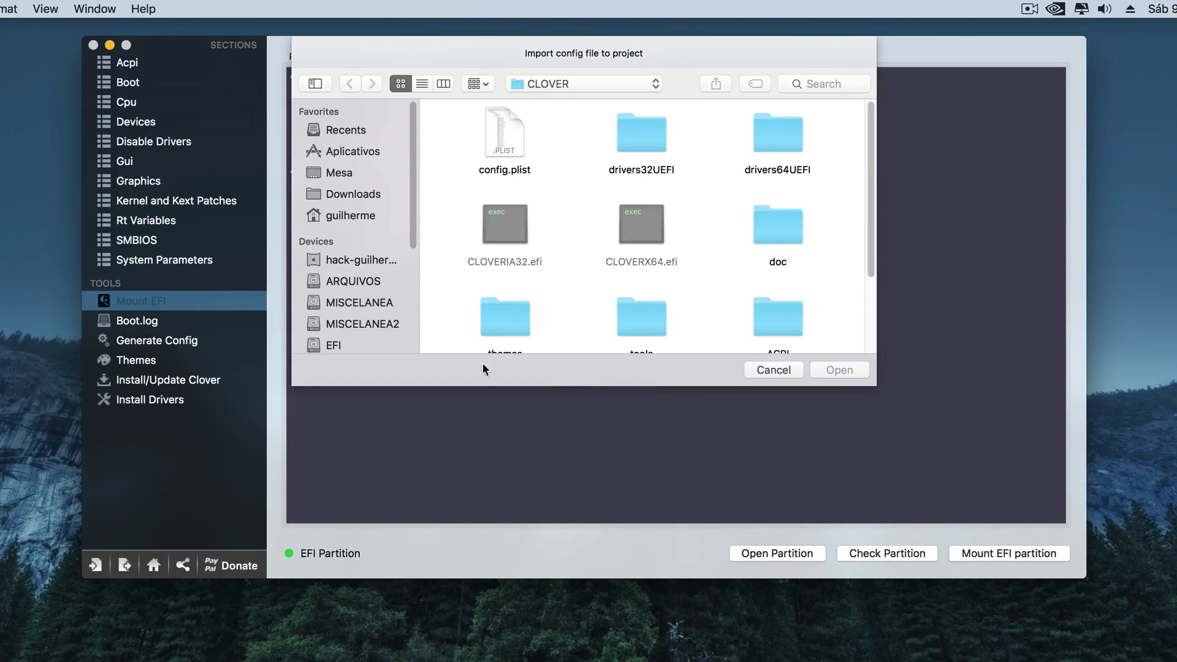
pyautogui.scroll(-2, 344, 270)
pyautogui.click(330, 310)
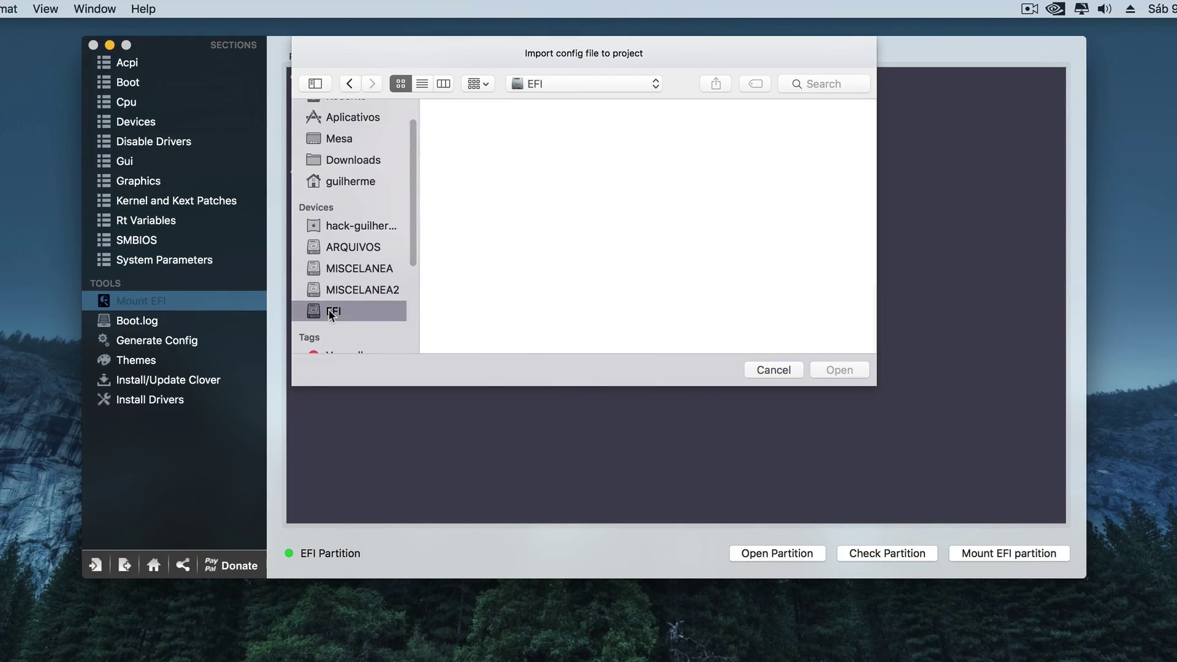
pyautogui.doubleClick(469, 141)
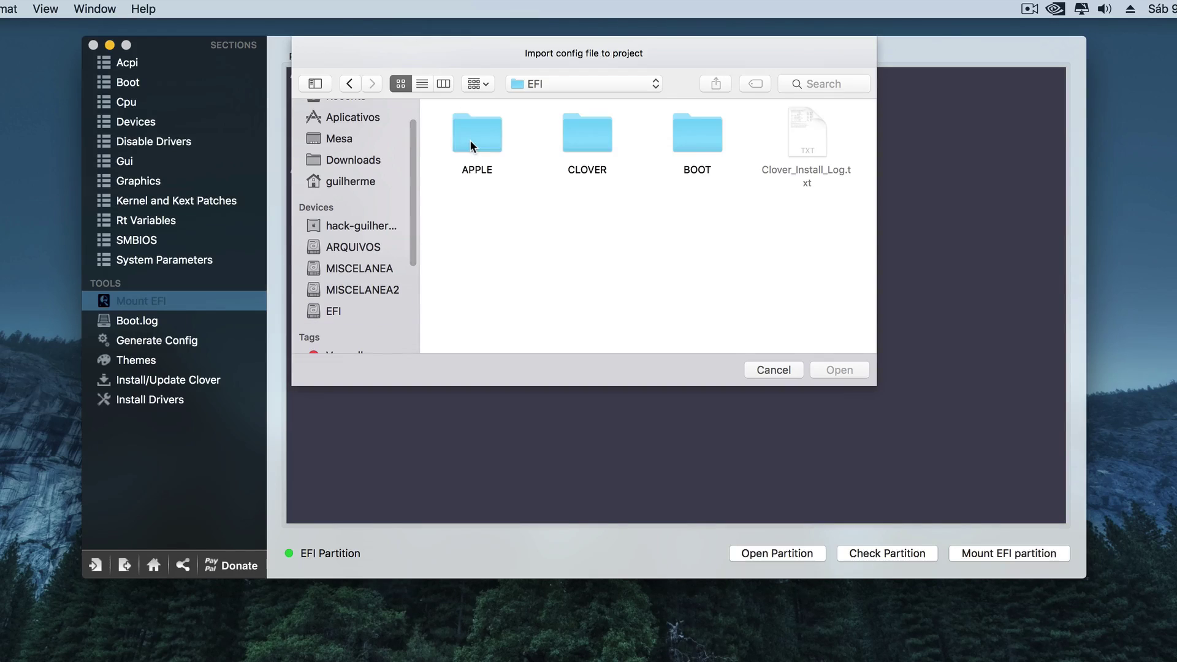
pyautogui.doubleClick(587, 134)
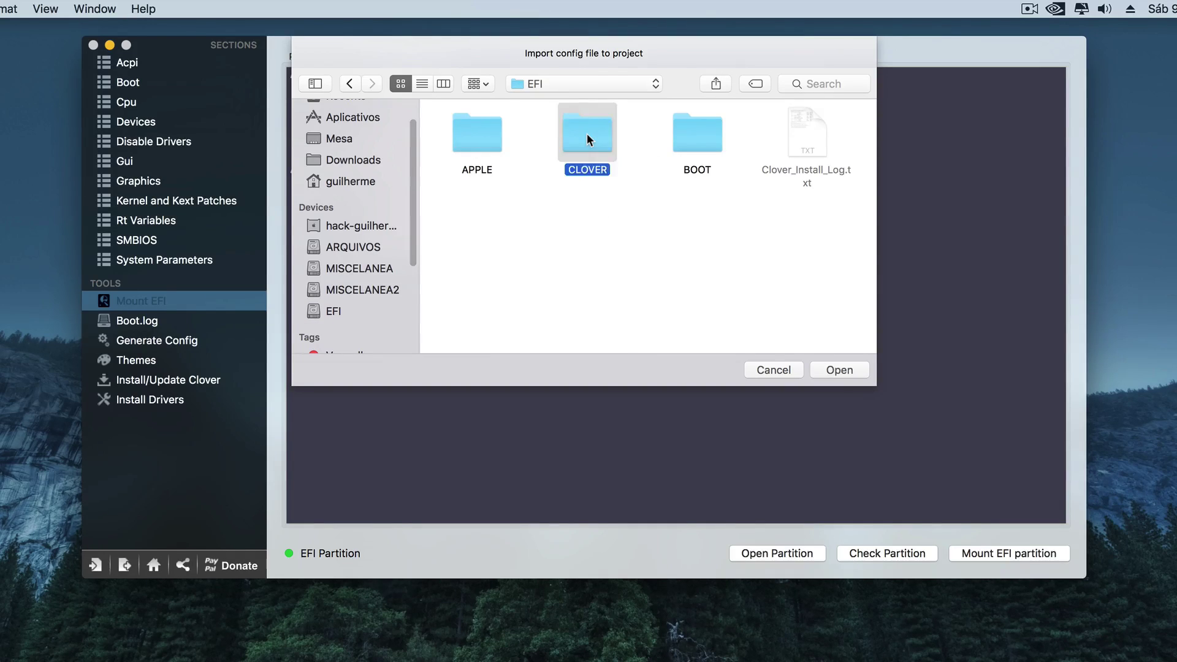
pyautogui.click(515, 170)
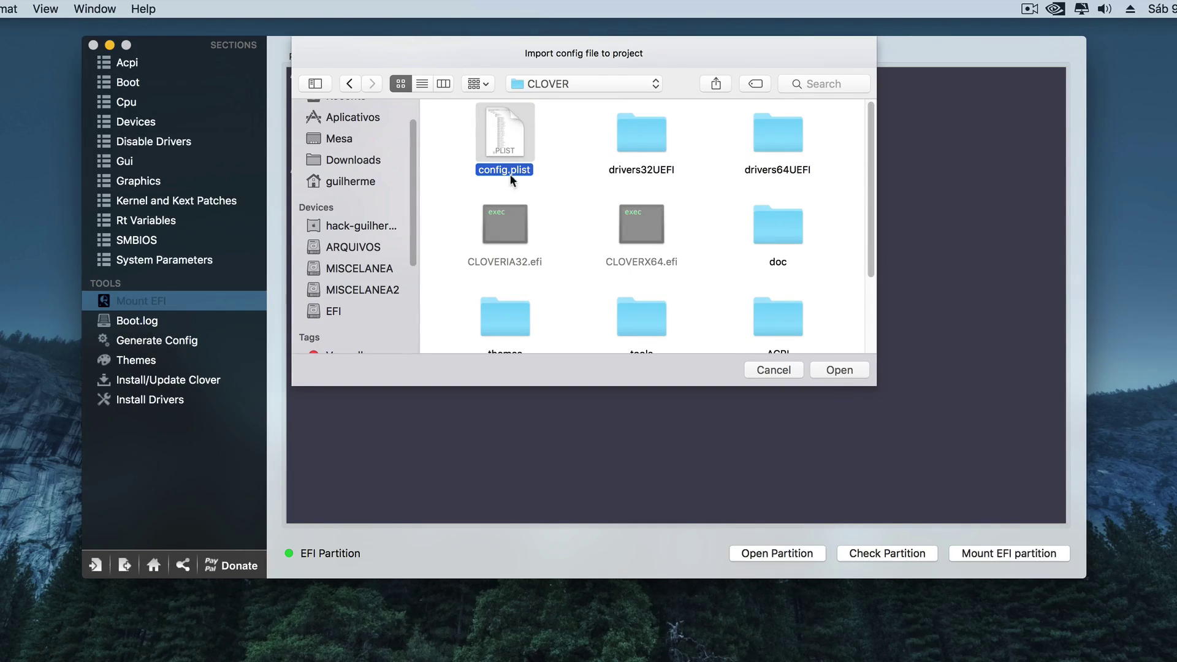
pyautogui.click(838, 369)
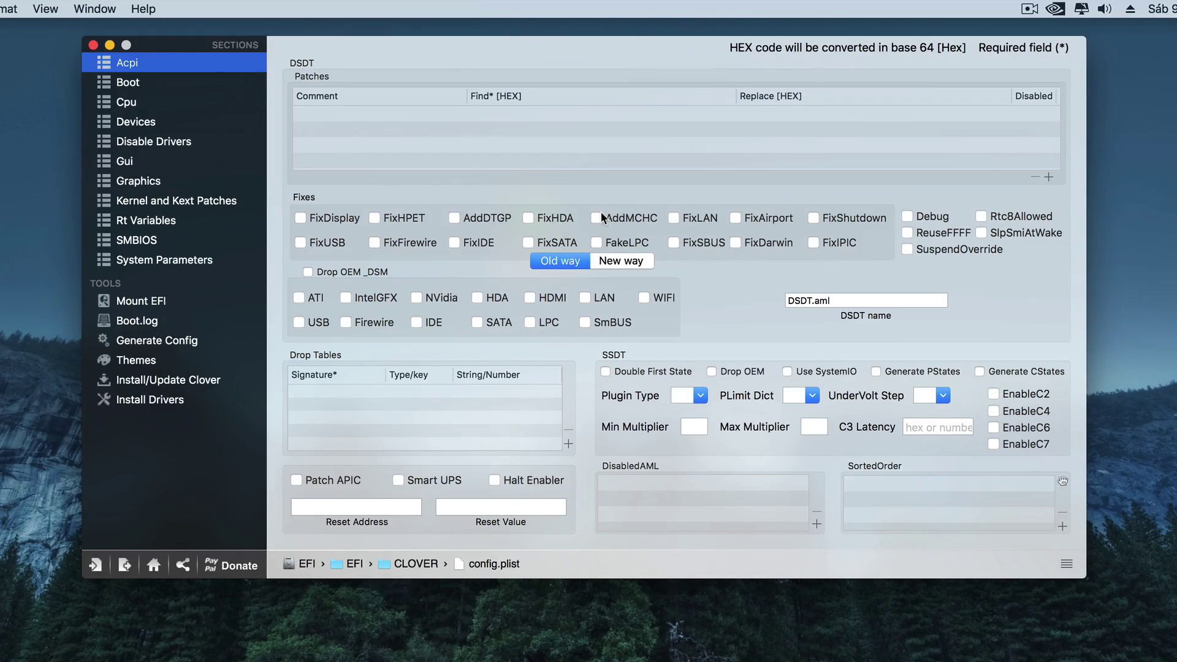
# - Try entering the test text "dgfggg" as a custom flag in the Boot section and erase it
pyautogui.click(130, 86)
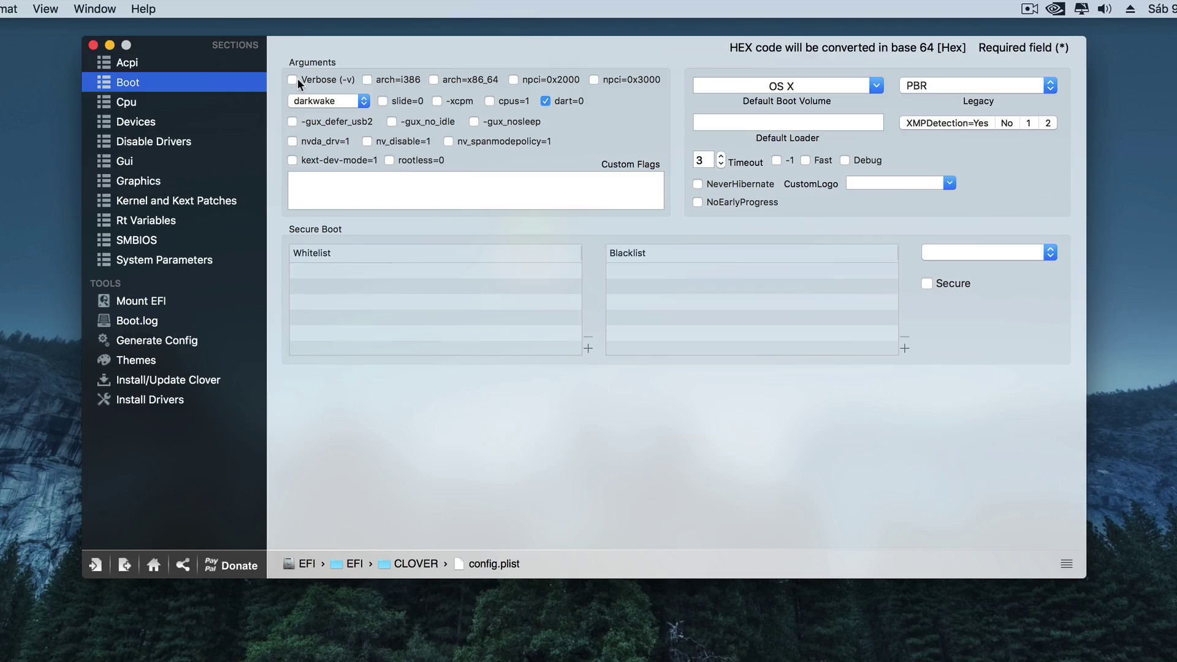
pyautogui.click(462, 185)
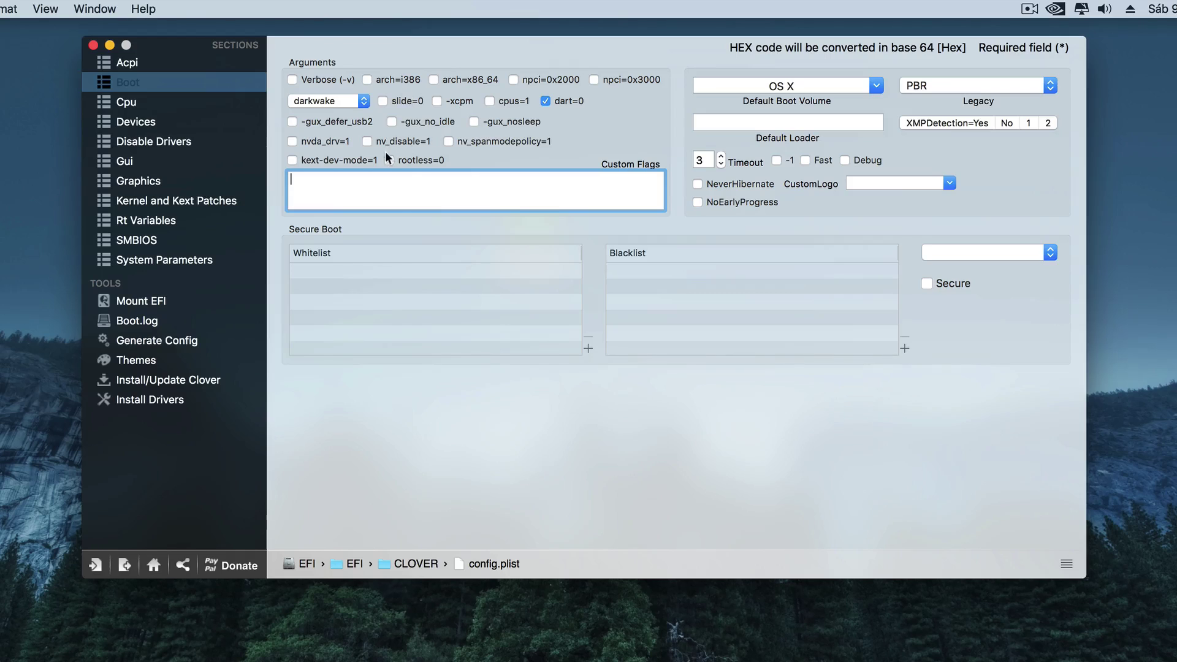
pyautogui.write('dgfggg')
pyautogui.press('BackSpace')
pyautogui.press('BackSpace')
pyautogui.press('BackSpace')
pyautogui.press('BackSpace')
pyautogui.press('BackSpace')
pyautogui.press('BackSpace')
# - Review the Cpu, Devices, Disable Drivers, Gui, Graphics, and Kernel and Kext Patches sections of the imported configuration
pyautogui.click(161, 108)
pyautogui.click(167, 123)
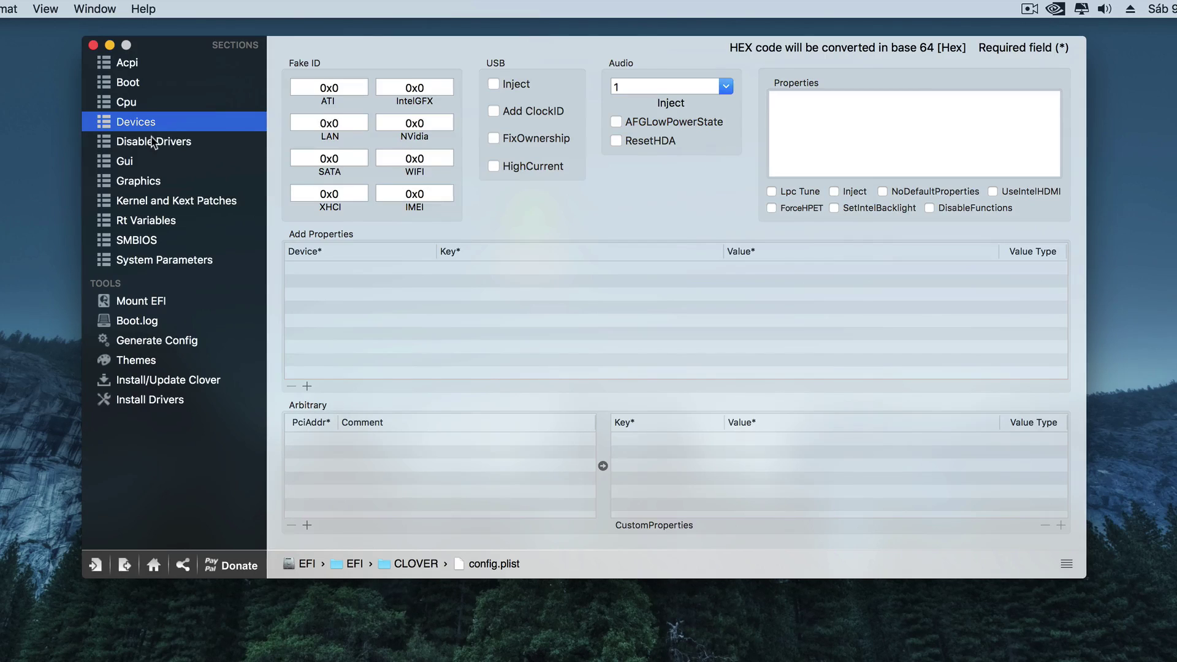
pyautogui.click(153, 142)
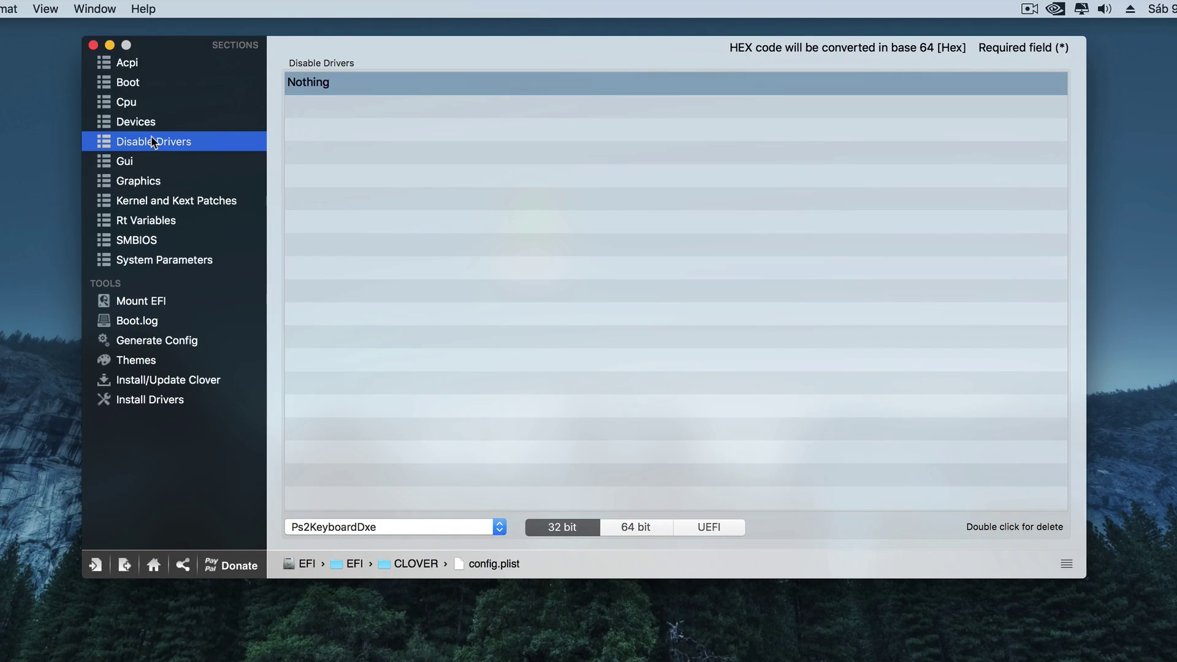
pyautogui.click(158, 162)
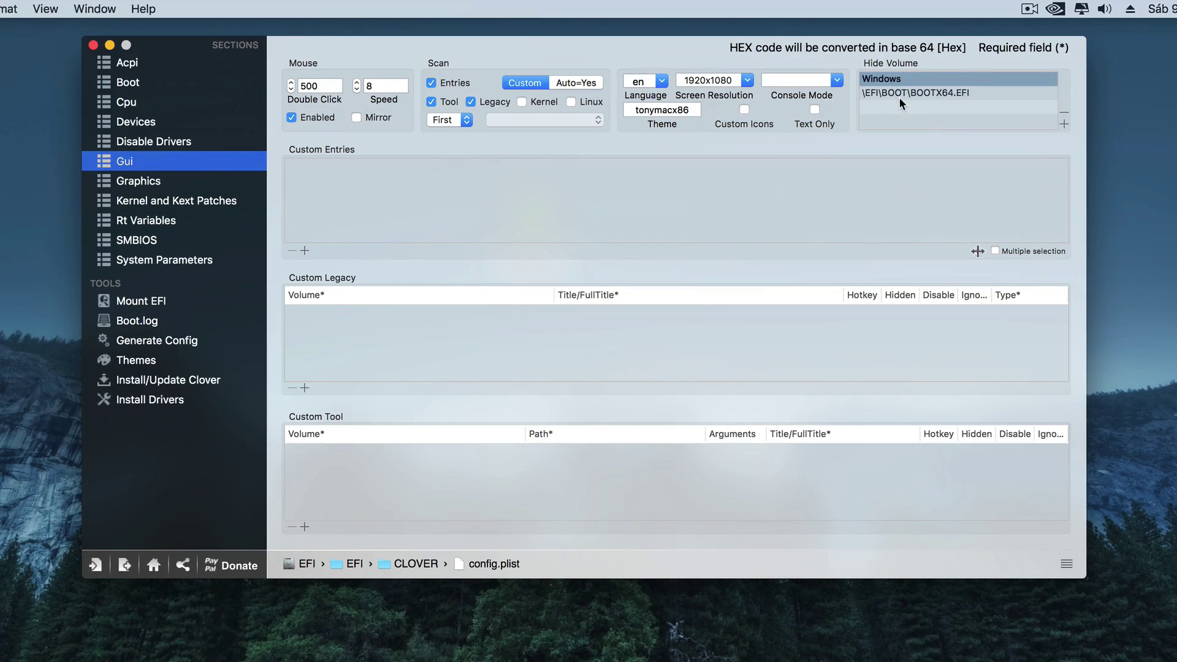
pyautogui.click(186, 182)
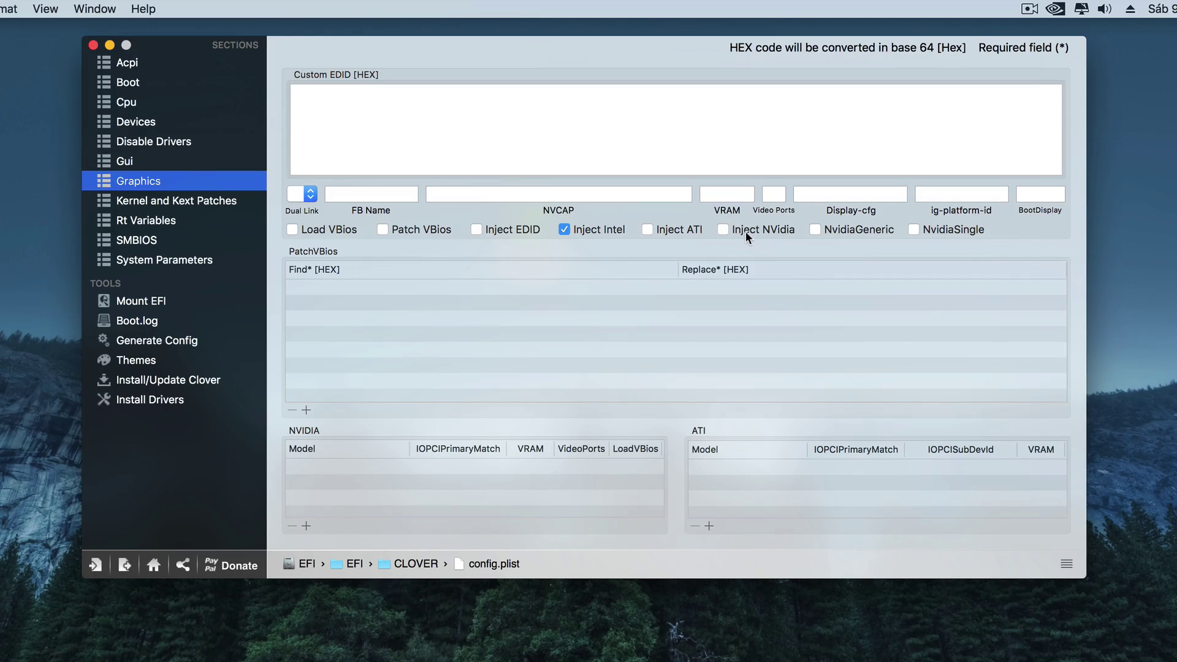
pyautogui.click(182, 201)
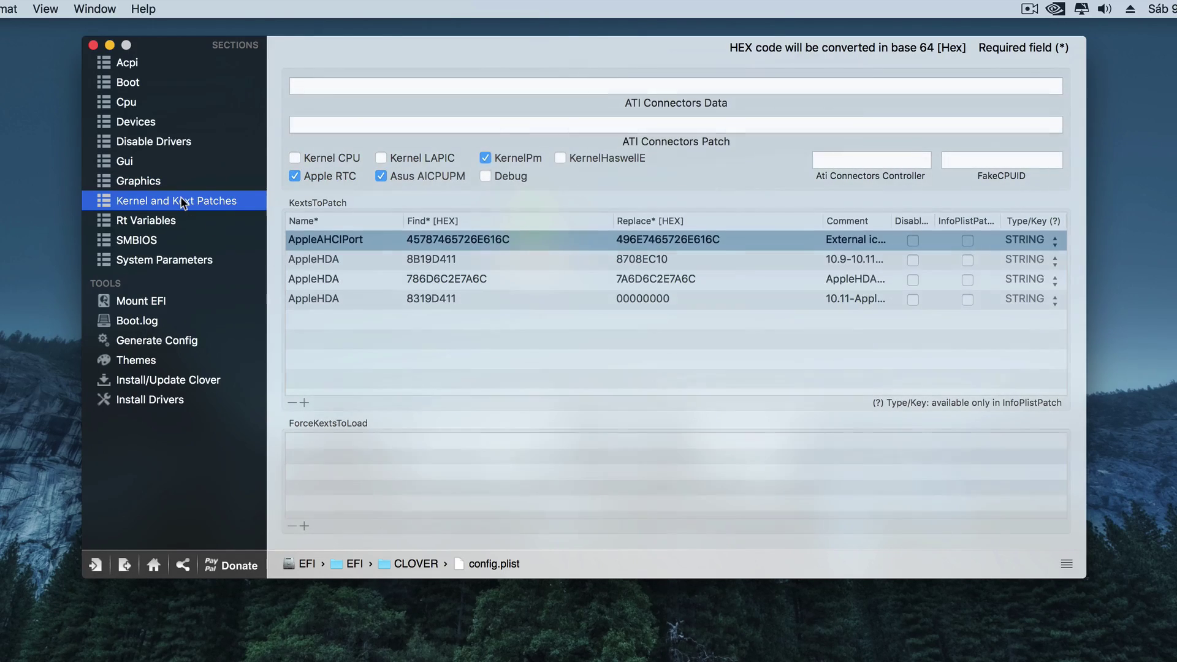
# - View the Rt Variables section and apply the iMac (14,2) - i5-4670/i7-4771 (Haswell) profile to SMBIOS
pyautogui.click(185, 222)
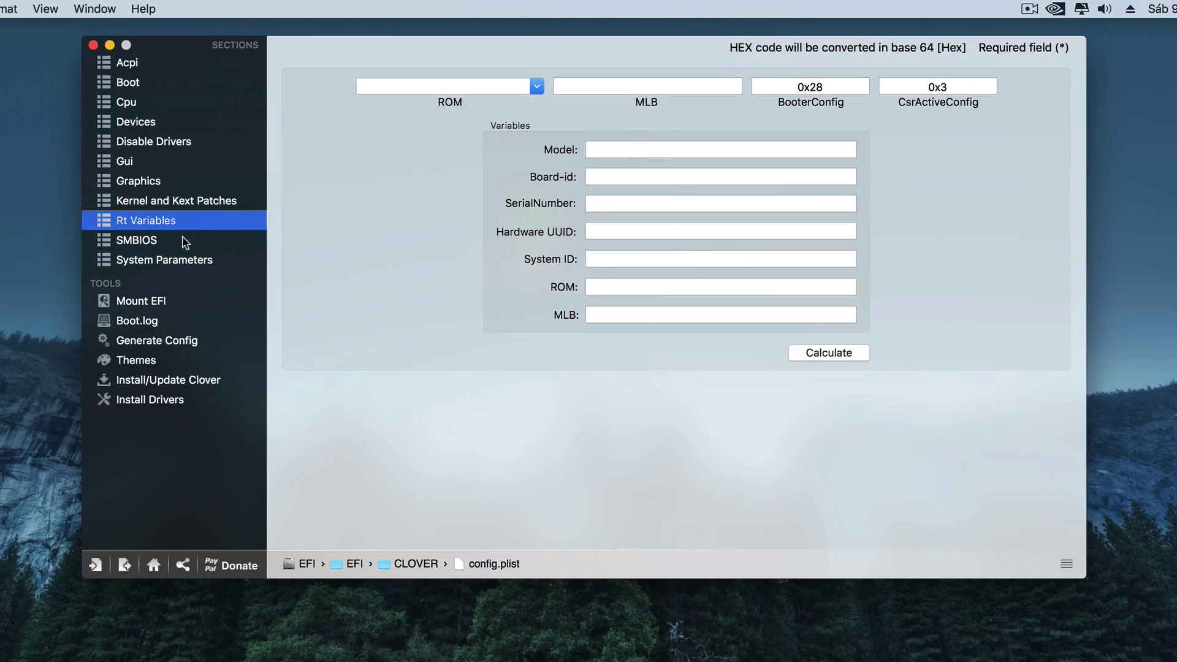
pyautogui.click(178, 241)
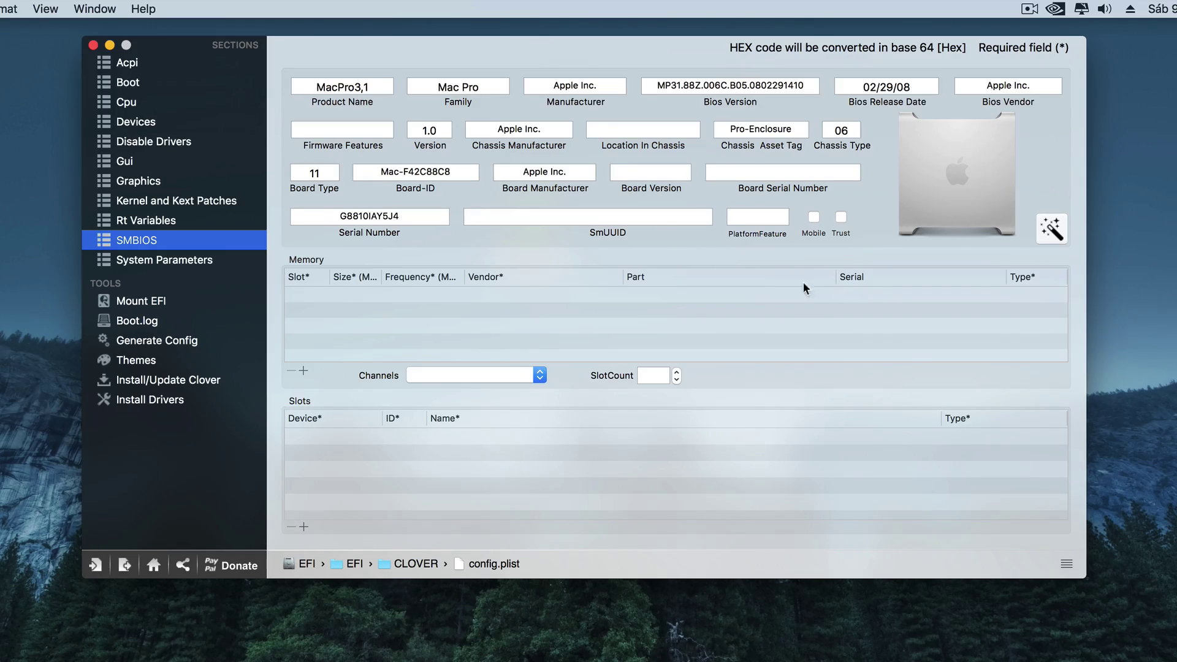
pyautogui.click(1052, 241)
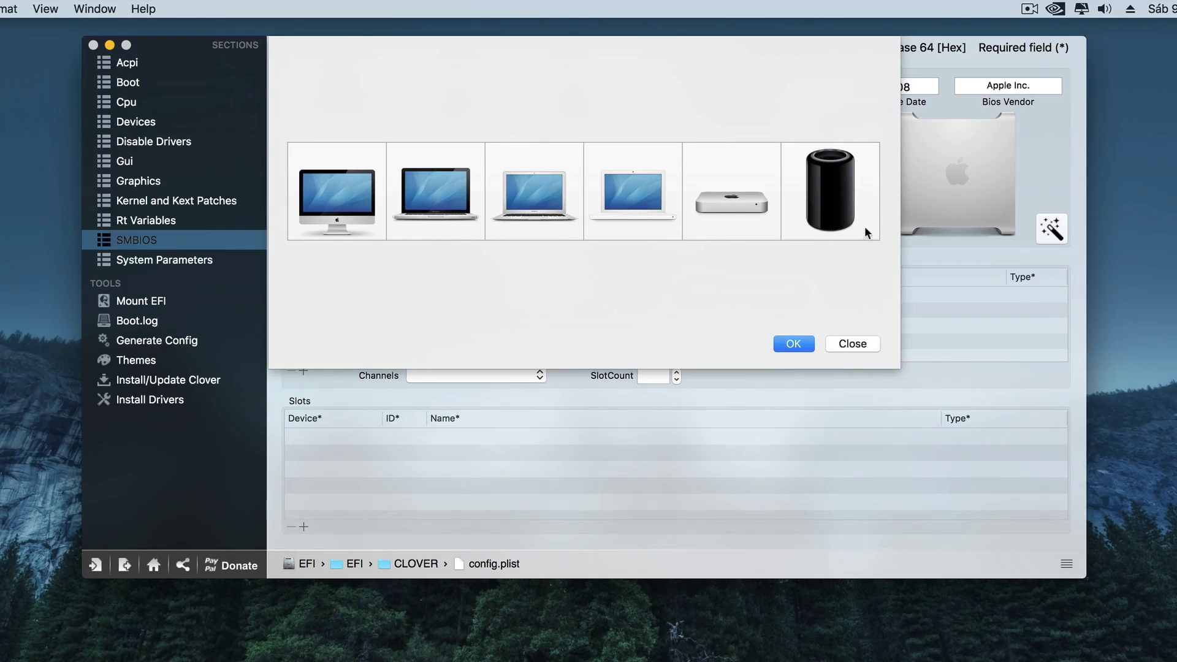
pyautogui.doubleClick(355, 223)
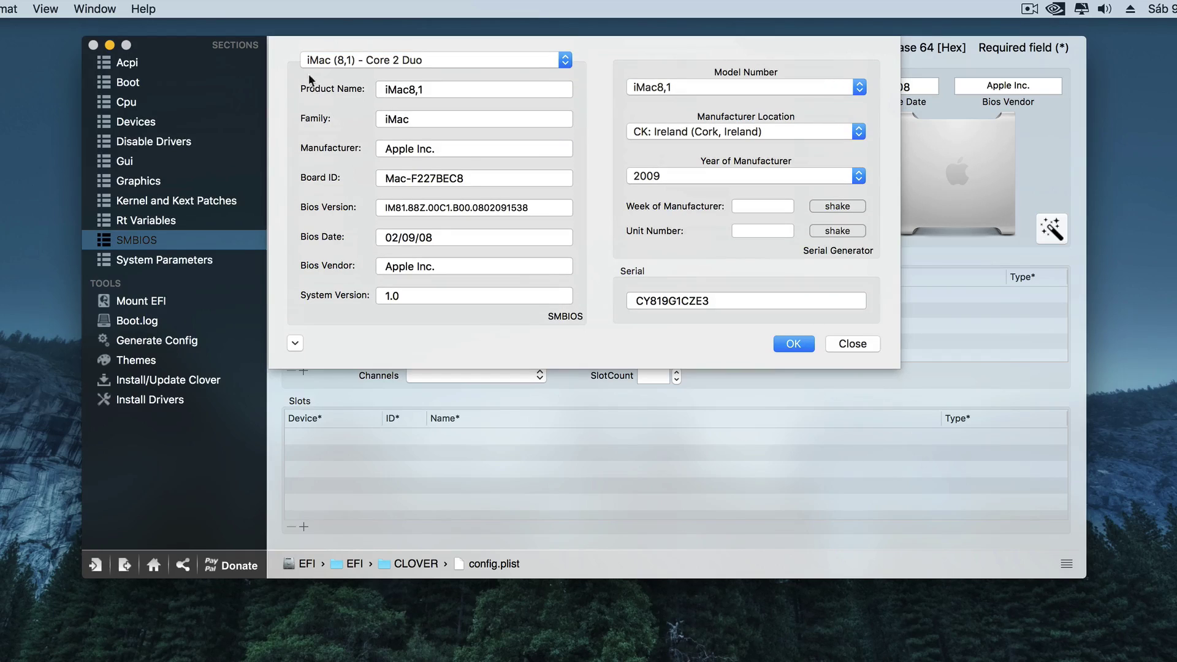
pyautogui.click(567, 62)
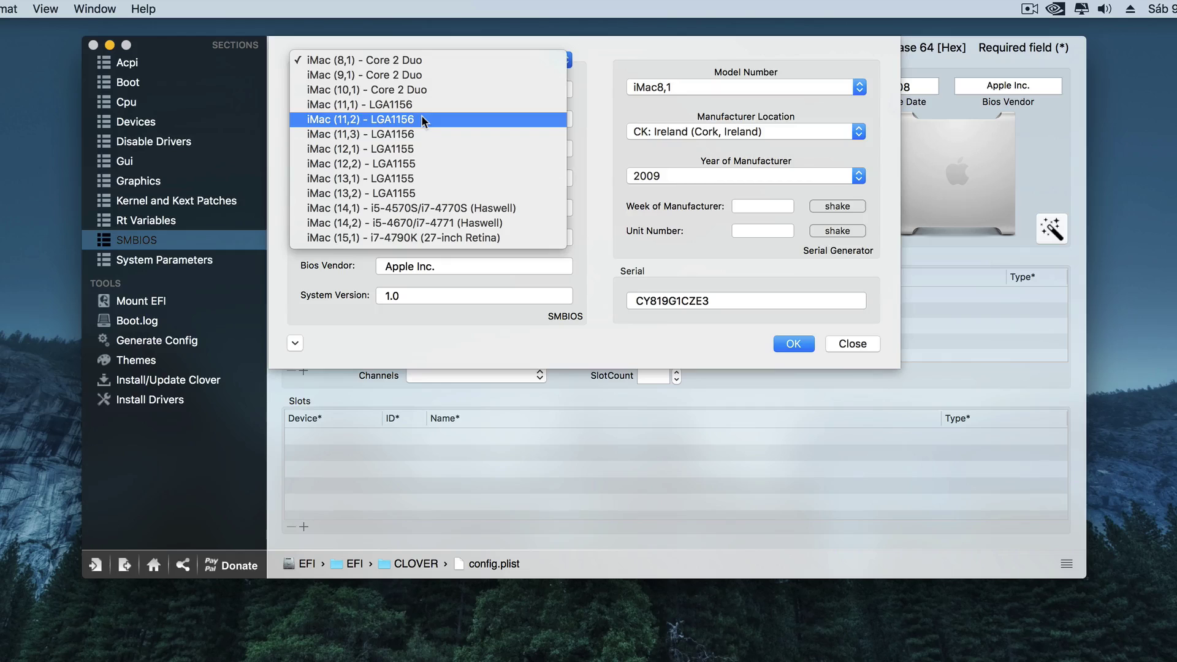
pyautogui.click(365, 225)
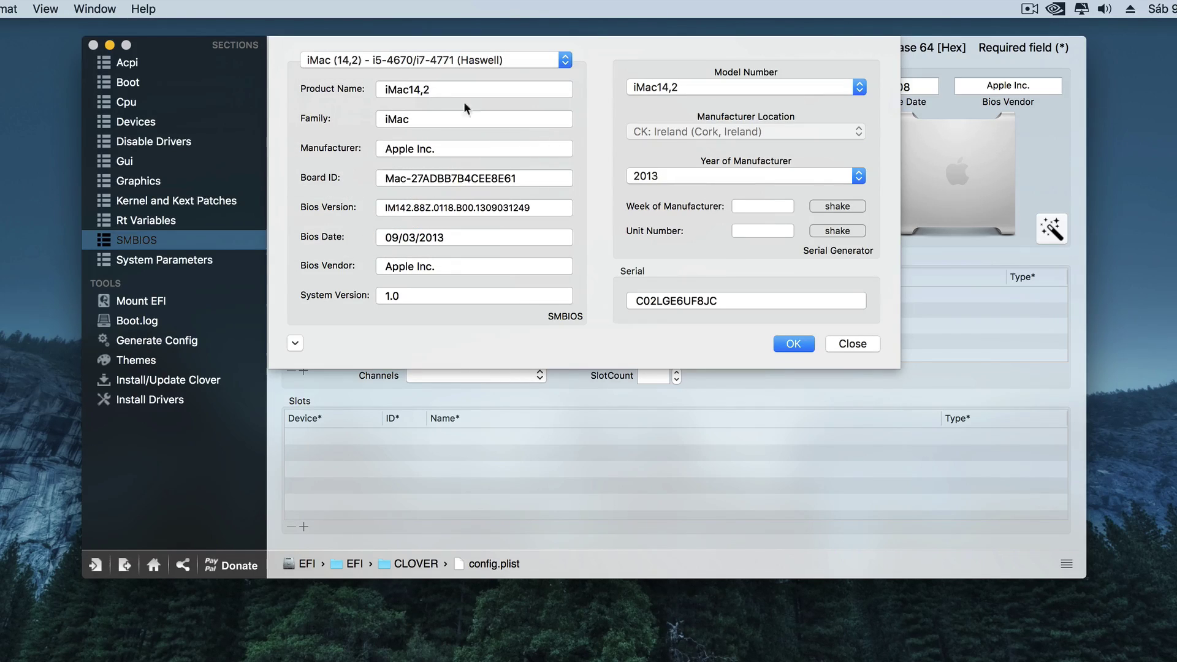
pyautogui.click(789, 345)
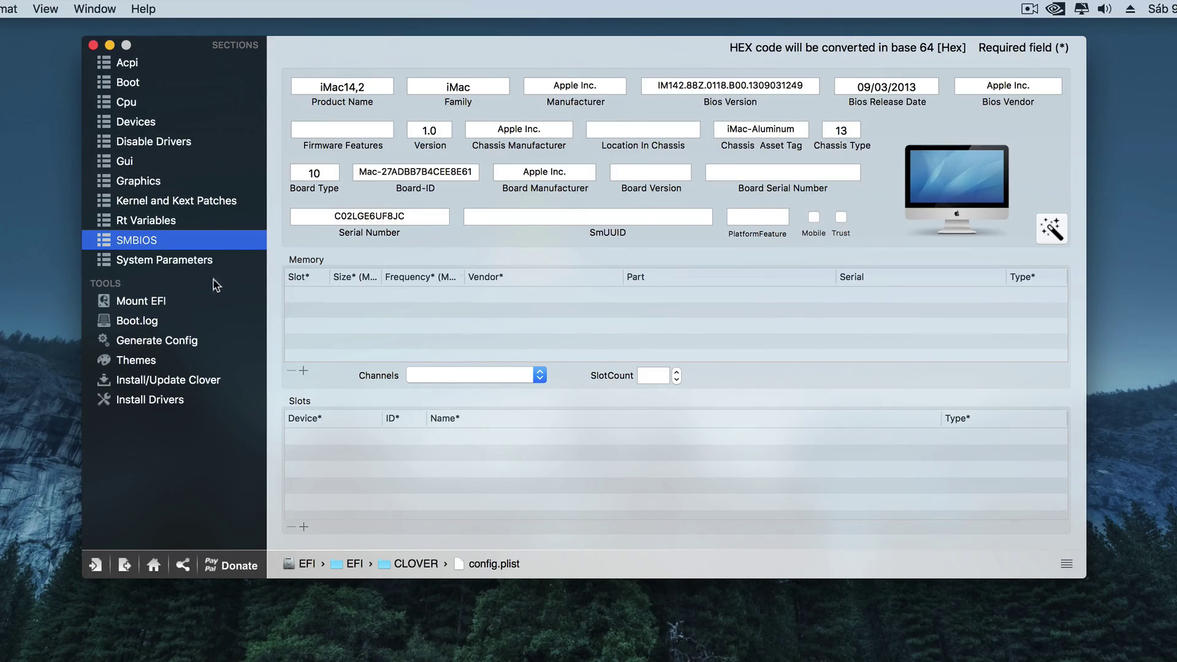
# - Review the System Parameters section and save the modified config.plist
pyautogui.click(190, 266)
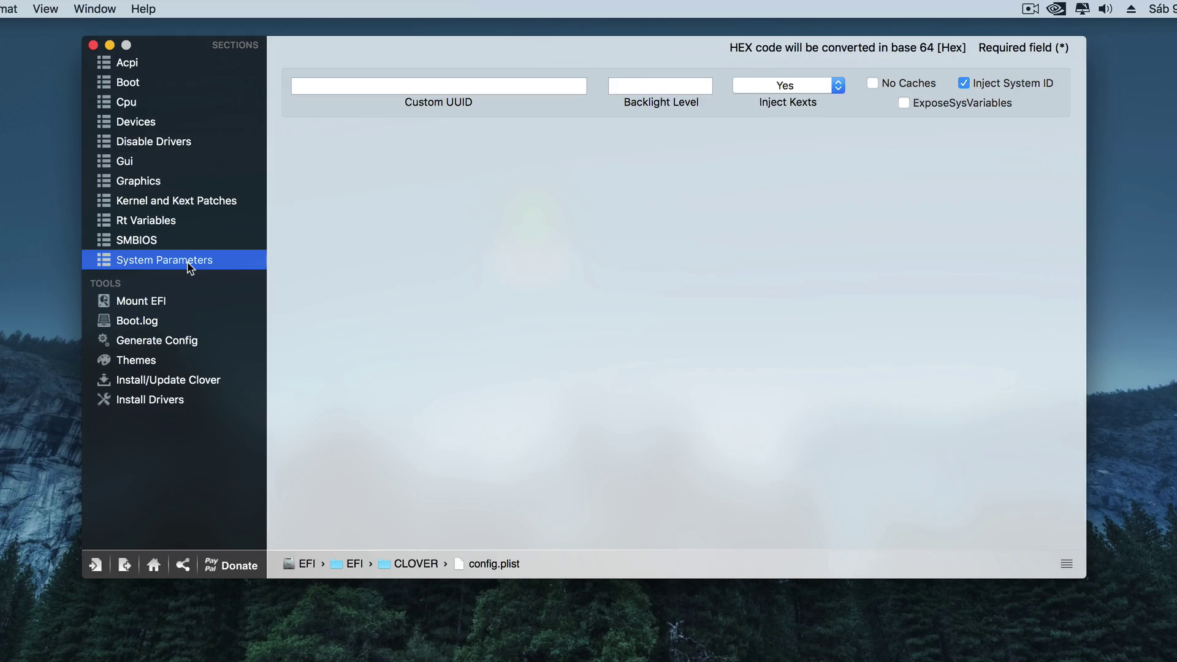
pyautogui.click(146, 240)
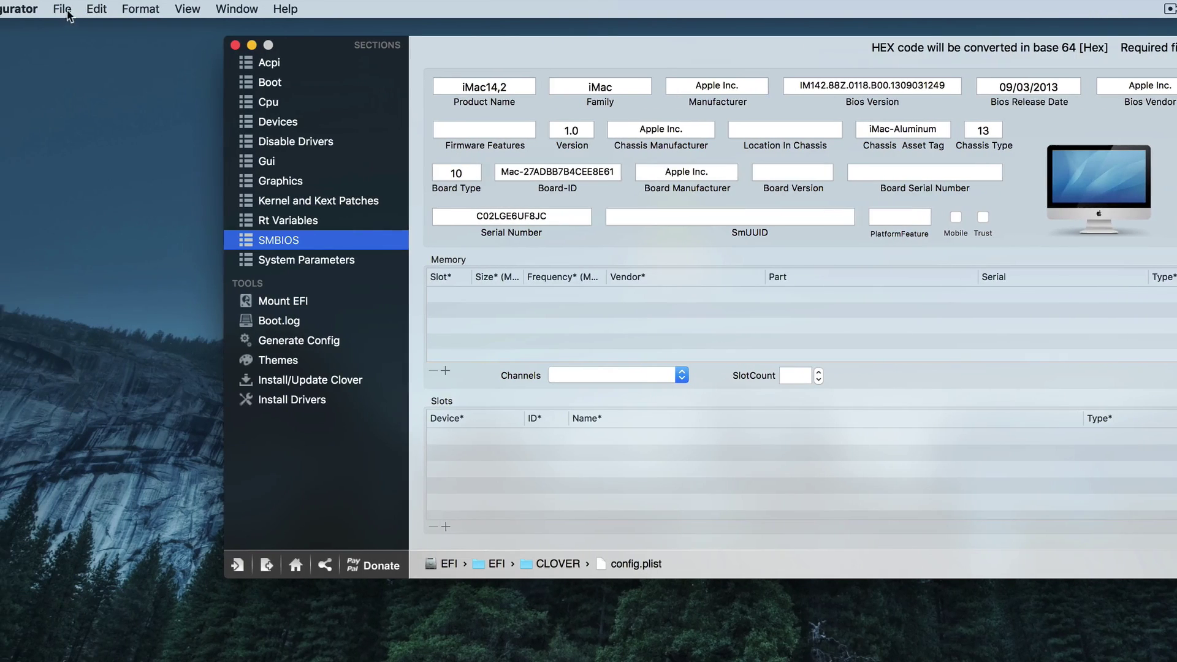
pyautogui.click(63, 9)
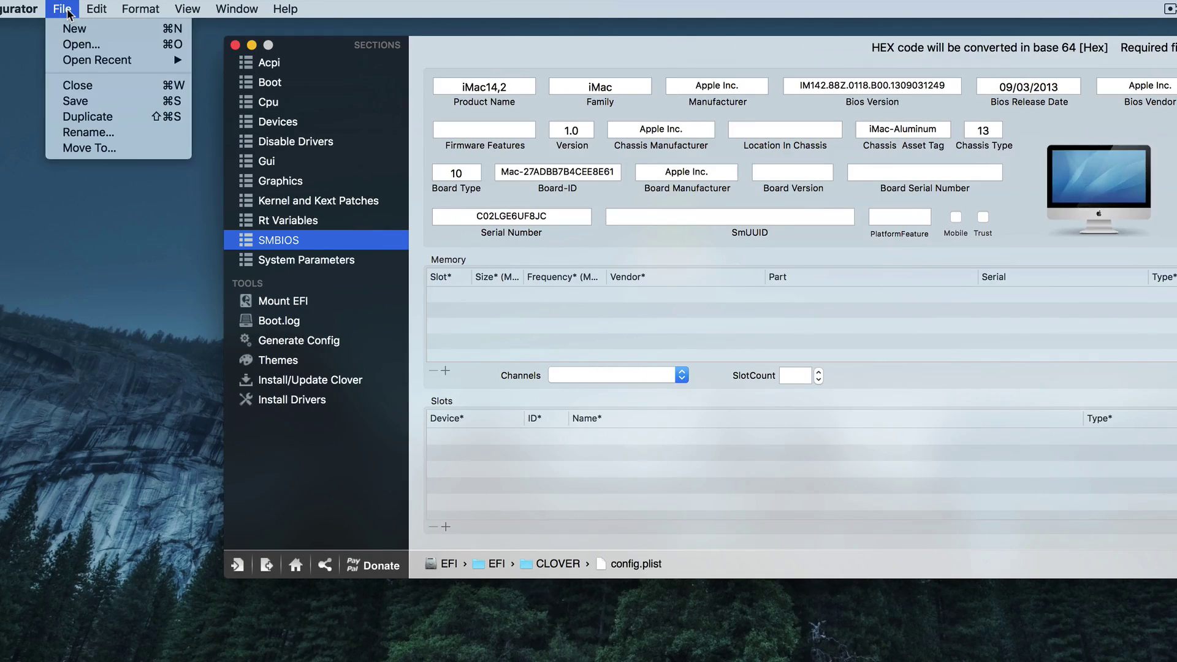
pyautogui.click(102, 102)
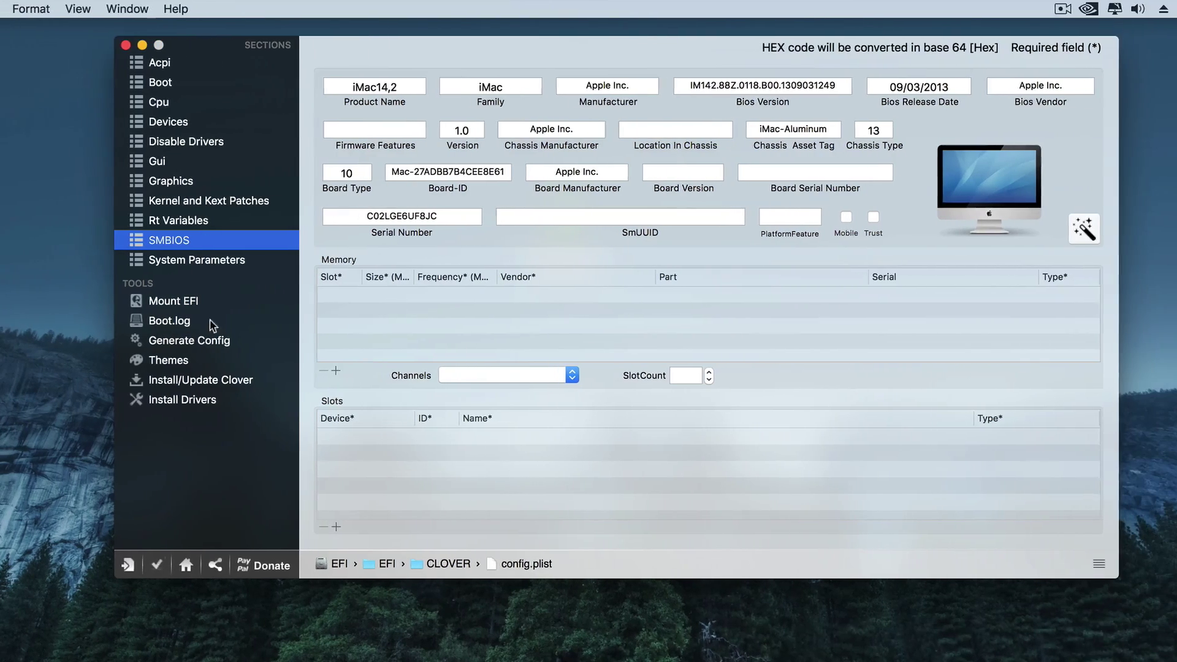
# - Load the available themes, preview those from applestyle to bluemac, and examine the theme setting in the Gui section
pyautogui.click(181, 368)
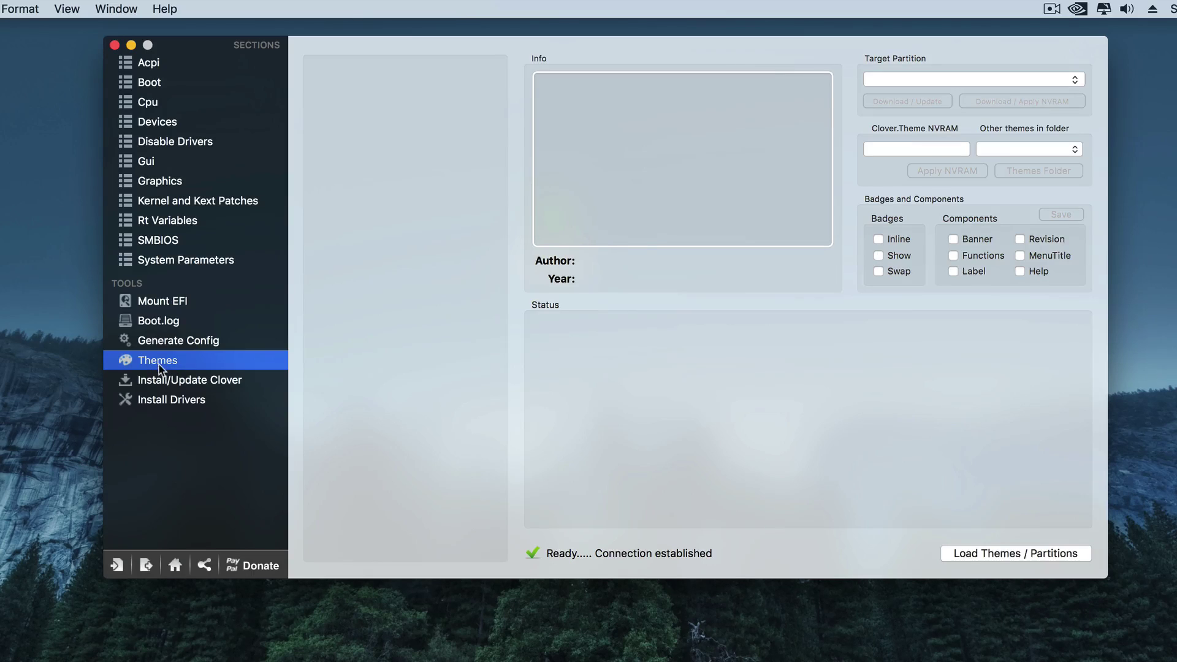
pyautogui.click(980, 554)
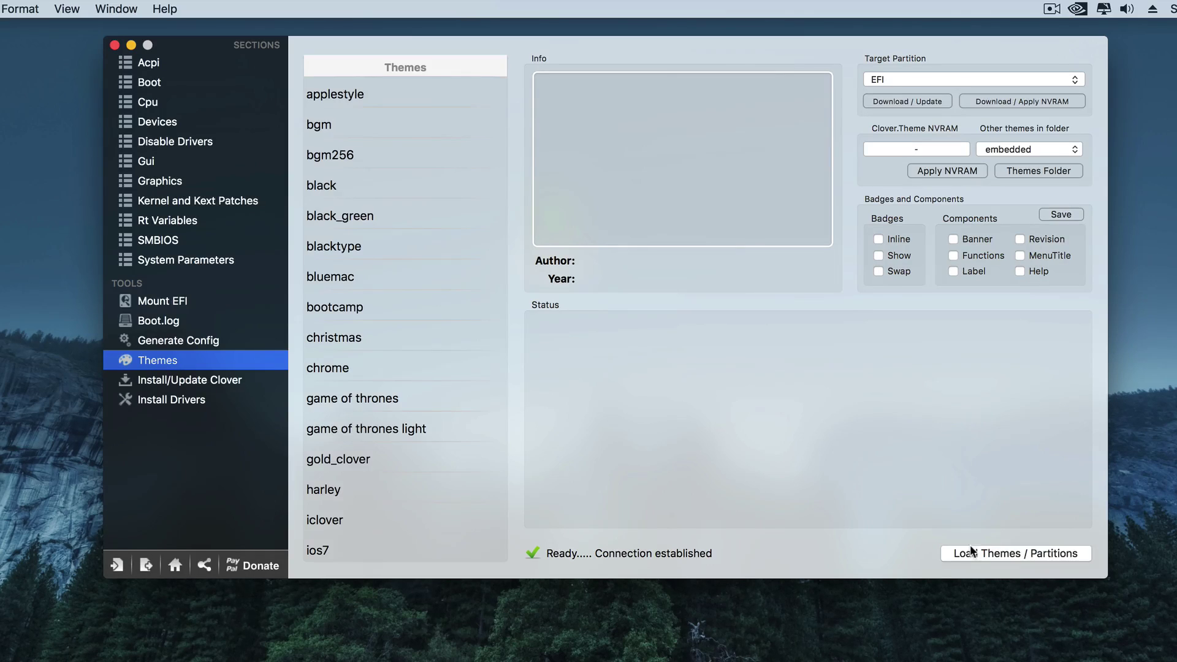
pyautogui.click(395, 100)
pyautogui.click(388, 129)
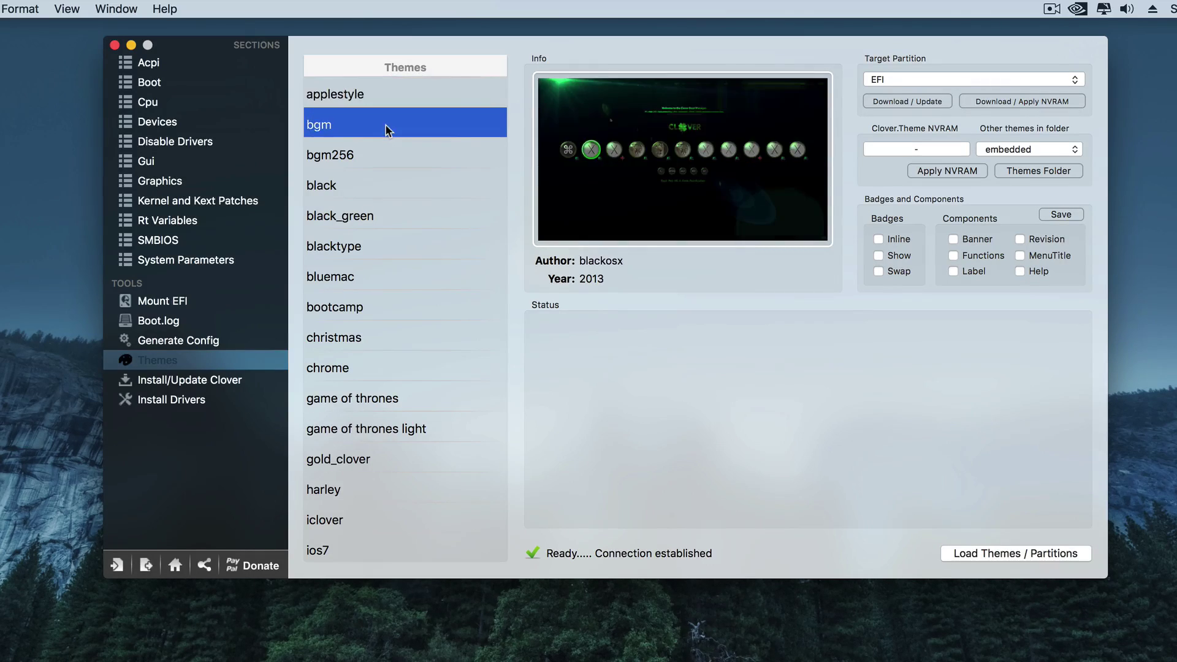
pyautogui.click(402, 153)
pyautogui.click(407, 186)
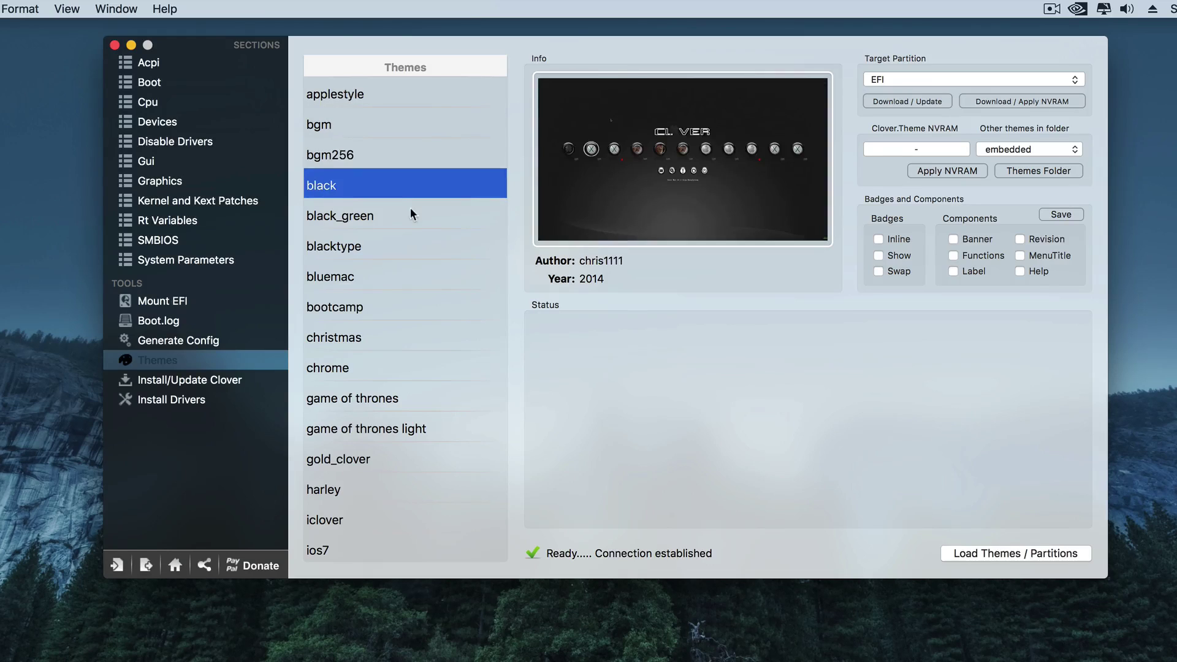
pyautogui.click(406, 215)
pyautogui.click(400, 245)
pyautogui.click(388, 276)
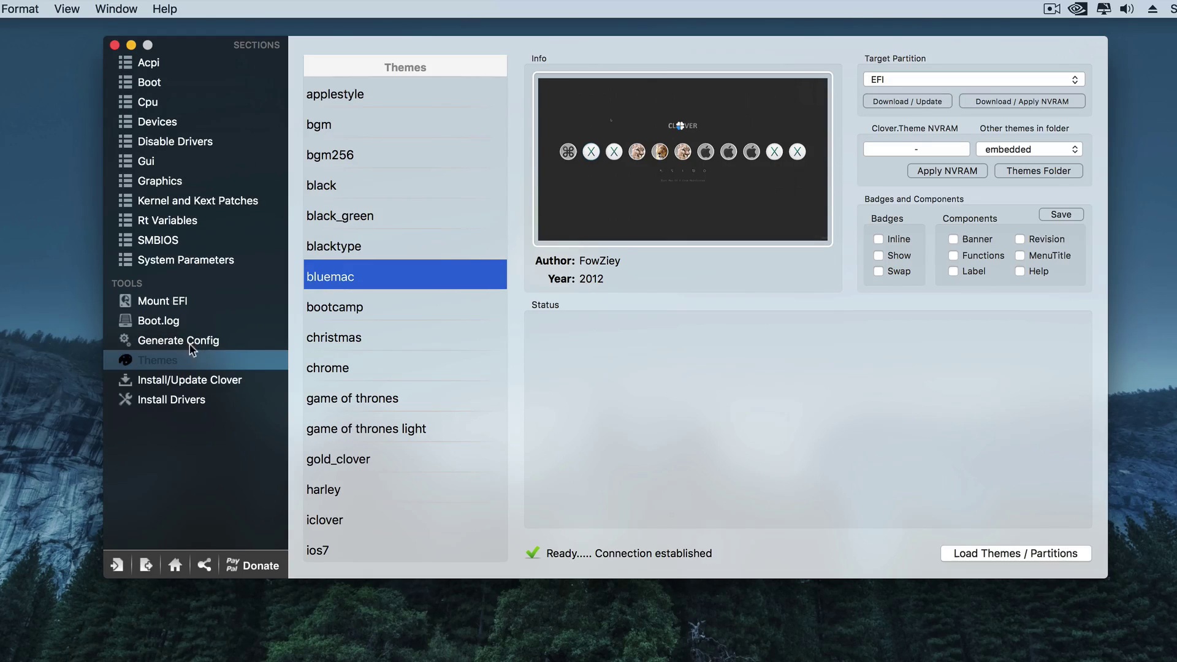
pyautogui.click(184, 184)
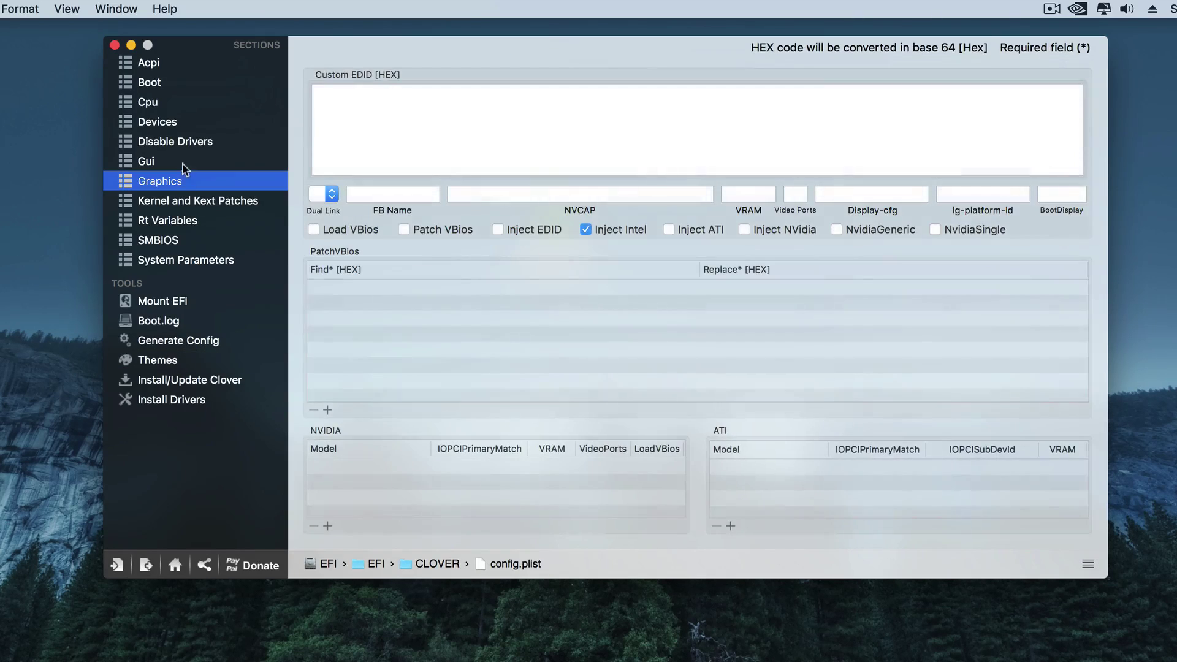
pyautogui.click(183, 161)
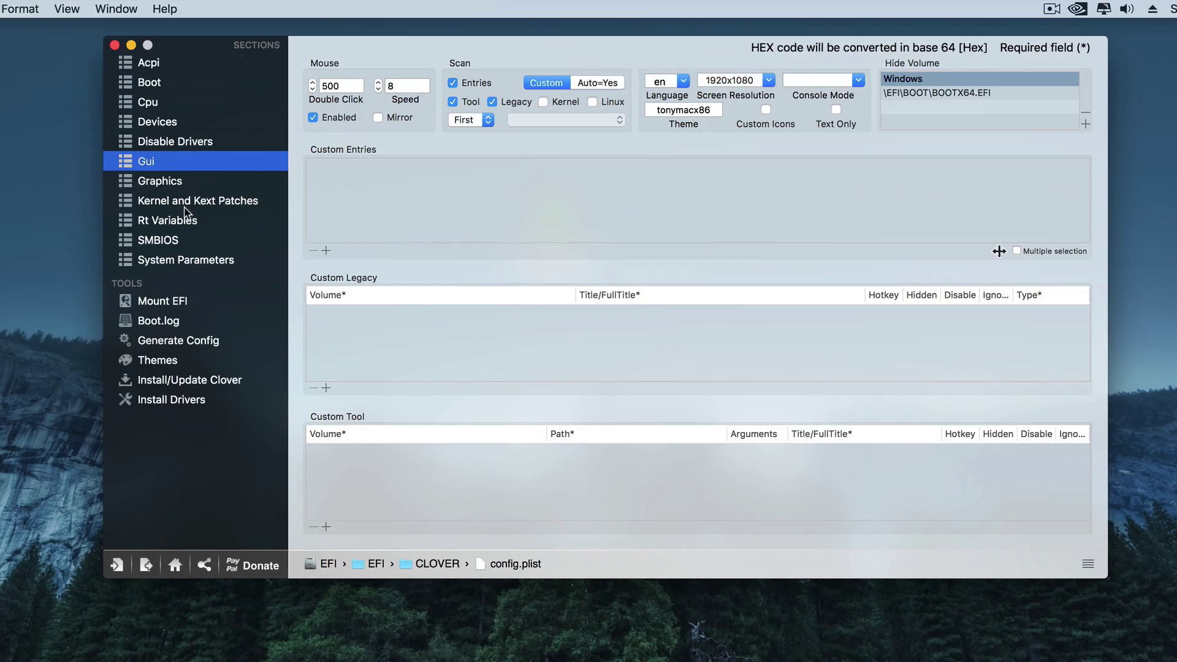
# - Examine the drivers available to install and read the descriptions of the UEFI 64-bit drivers CsmVideoDxe and DataHubDxe
pyautogui.click(196, 406)
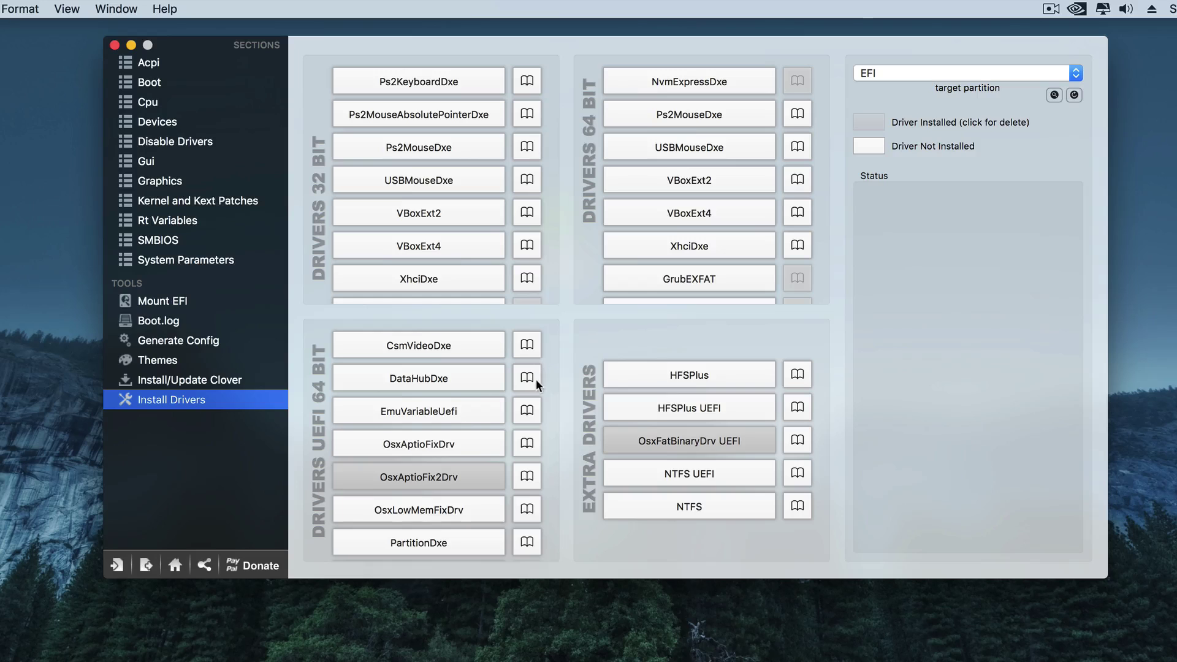
pyautogui.click(533, 344)
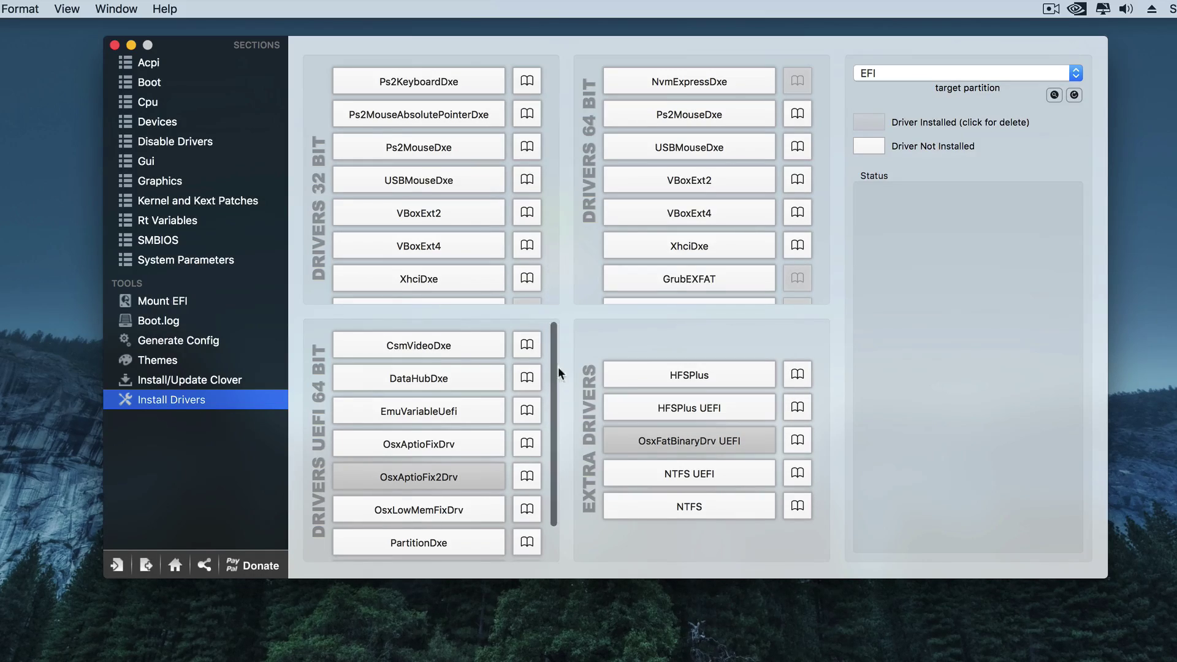
pyautogui.click(528, 378)
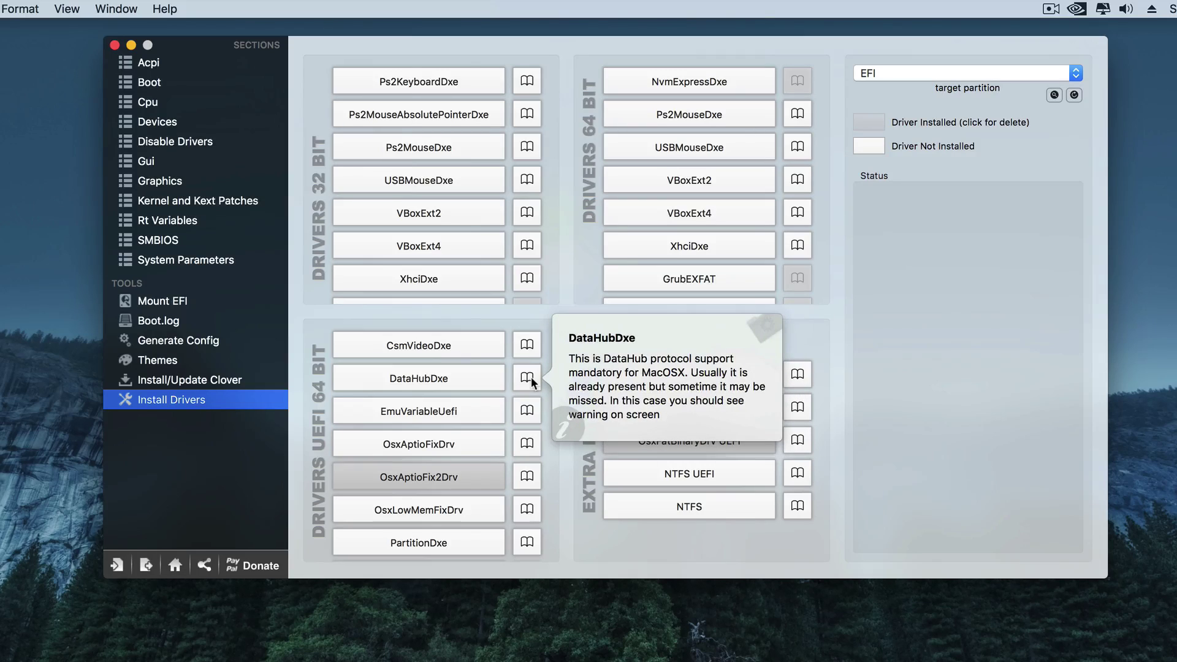
pyautogui.click(534, 311)
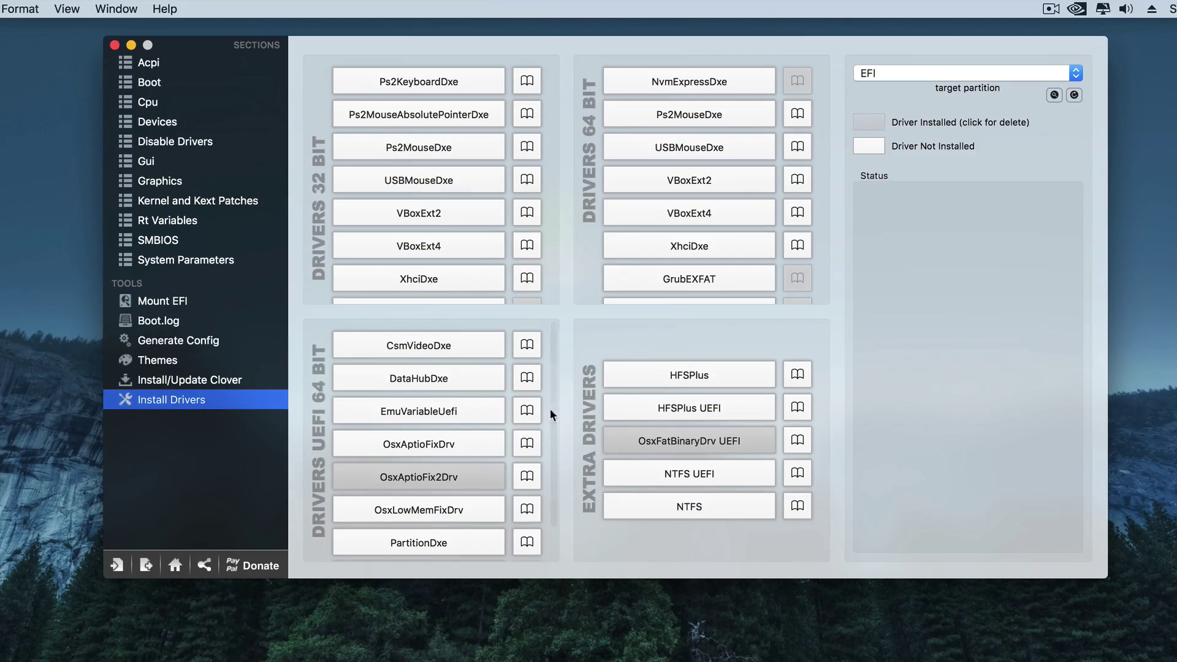